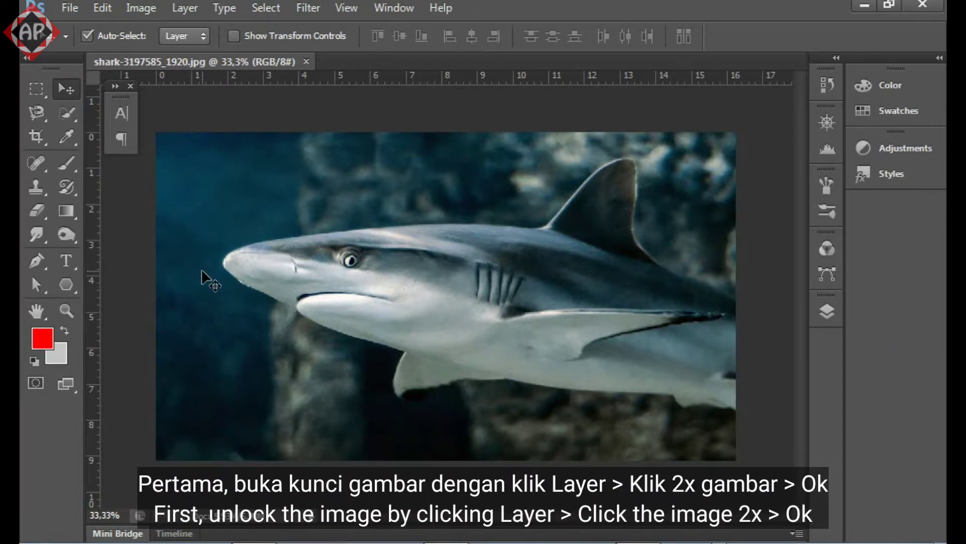
# - Unlock the Background by converting it into a normal layer named Layer 0
pyautogui.click(828, 312)
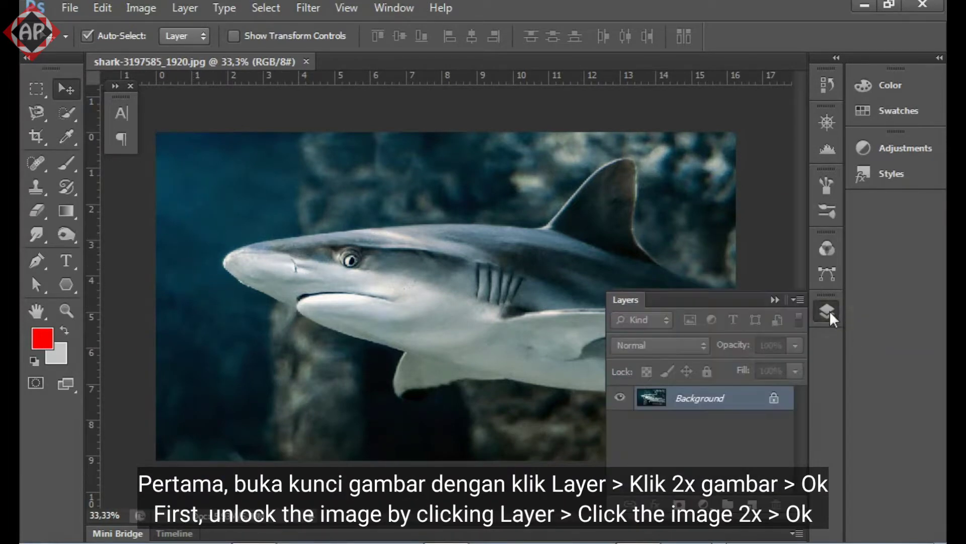
pyautogui.doubleClick(730, 405)
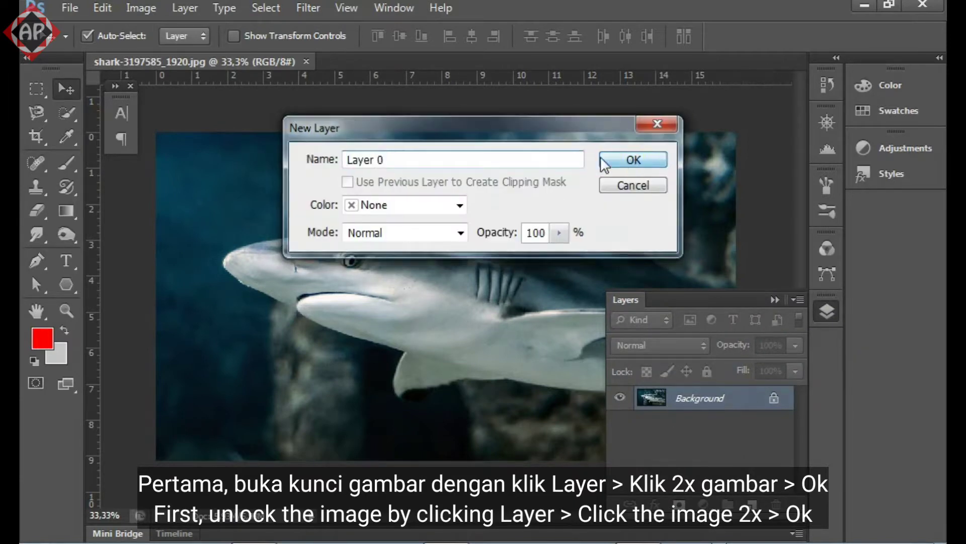
pyautogui.click(604, 161)
pyautogui.click(774, 300)
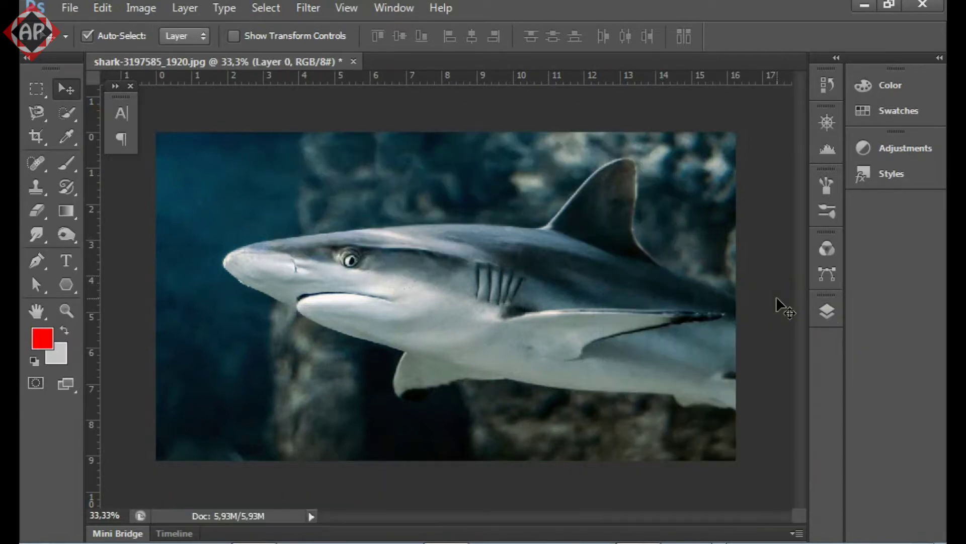
# - Get the Pen tool ready close up on the spot where the shark's back meets the image's right edge
pyautogui.click(38, 258)
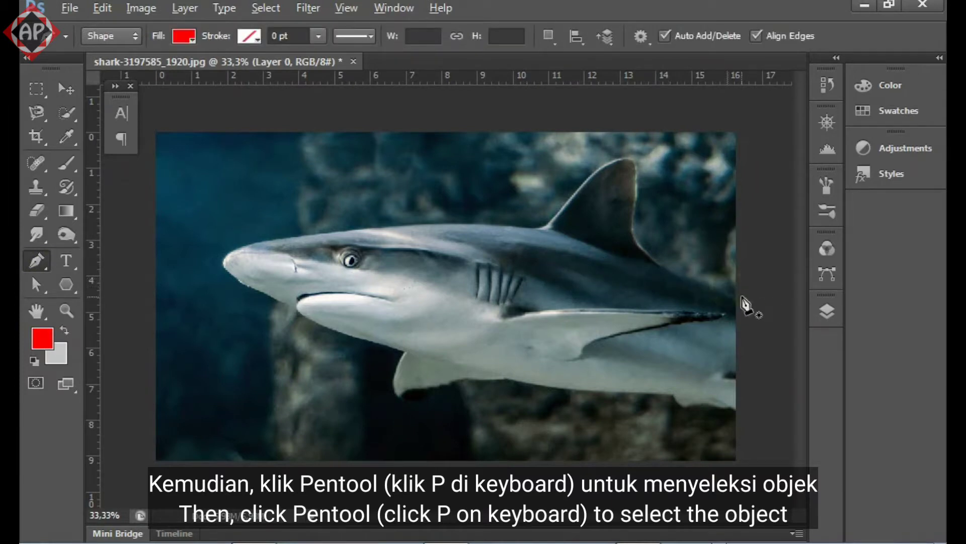
pyautogui.scroll(6, 743, 296)
pyautogui.moveTo(728, 295); pyautogui.dragTo(593, 342)
pyautogui.scroll(3, 597, 309)
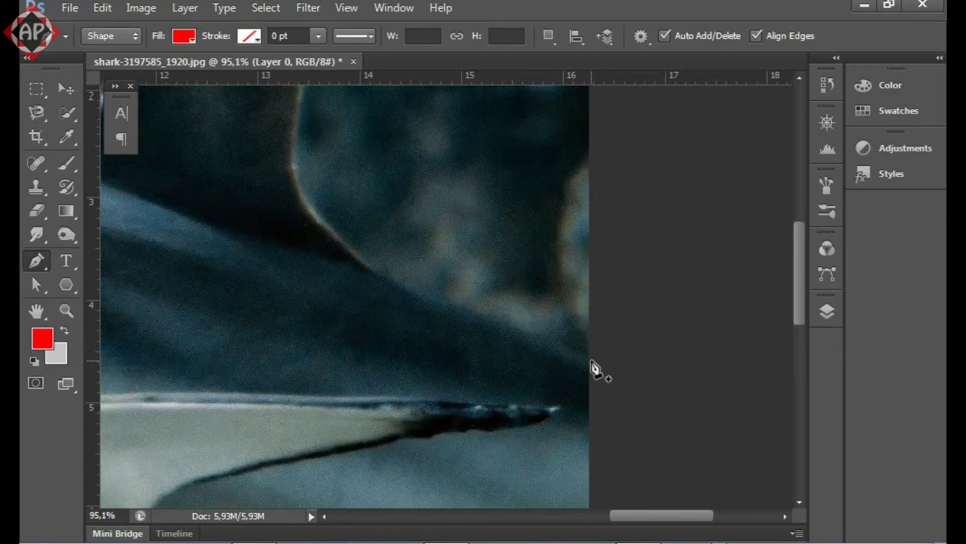
pyautogui.click(590, 362)
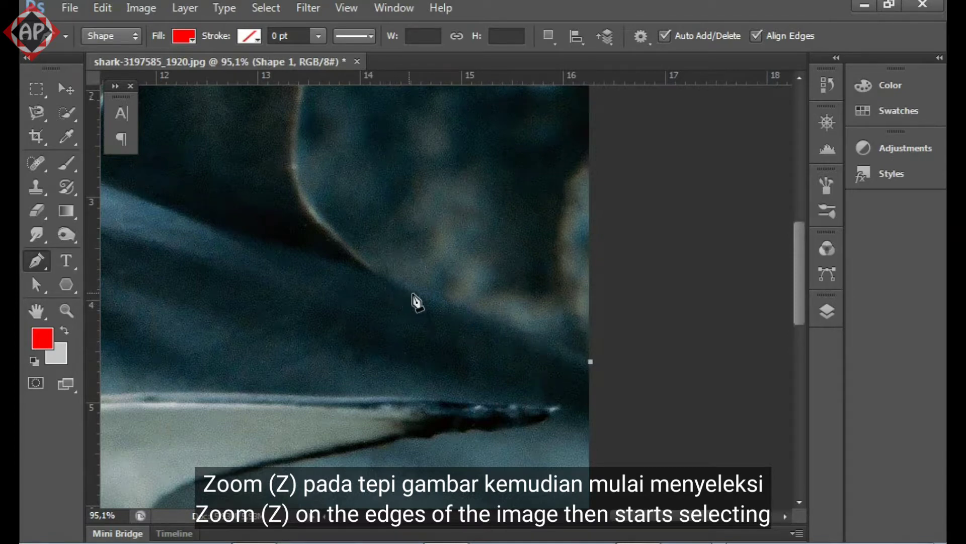
pyautogui.moveTo(413, 294); pyautogui.dragTo(347, 290)
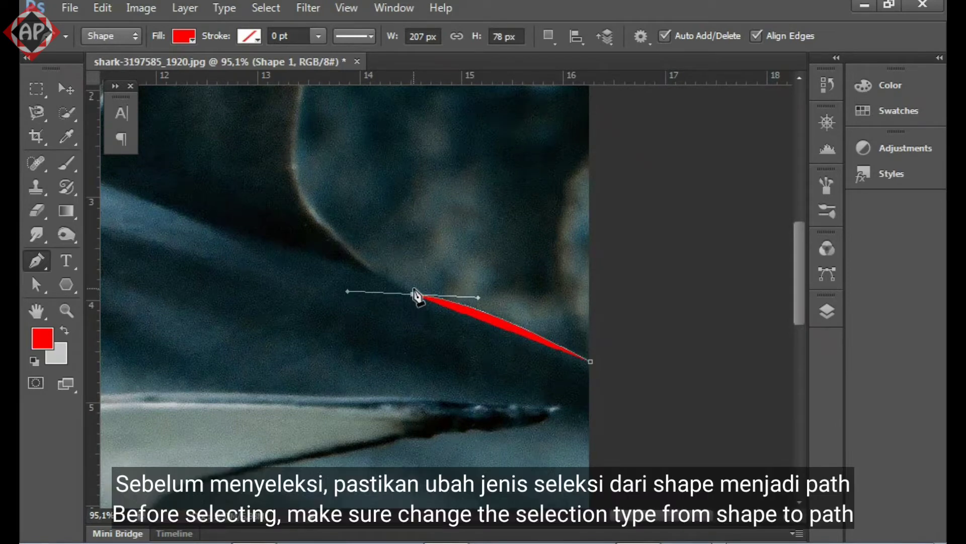
pyautogui.hotkey('ctrl', 'z')
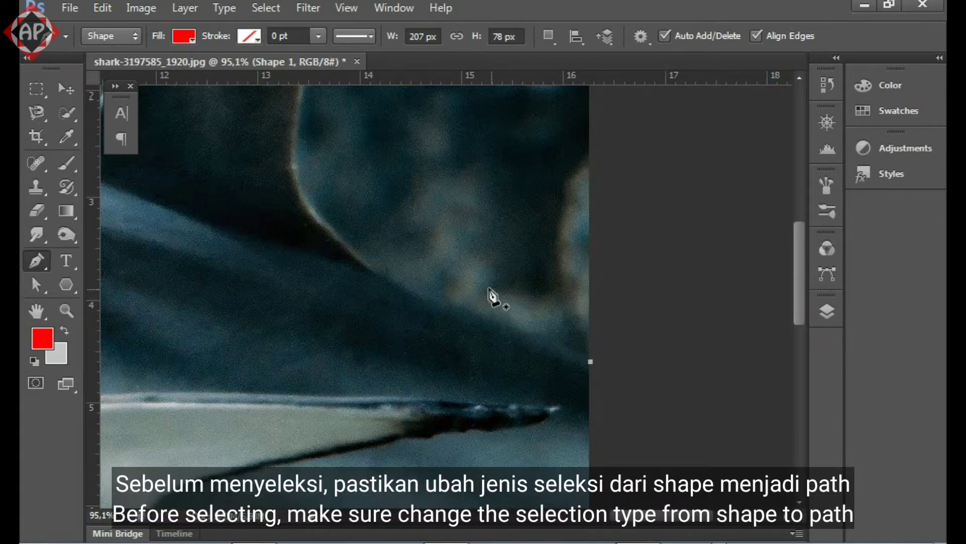
pyautogui.hotkey('ctrl', 'alt', 'z')
# - Set the Pen tool to draw in Path mode
pyautogui.click(132, 35)
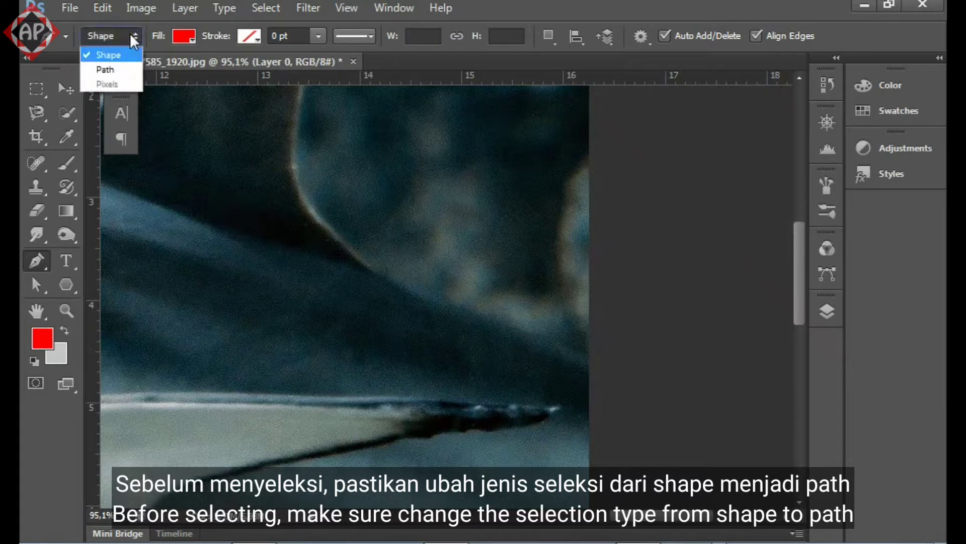
pyautogui.click(137, 33)
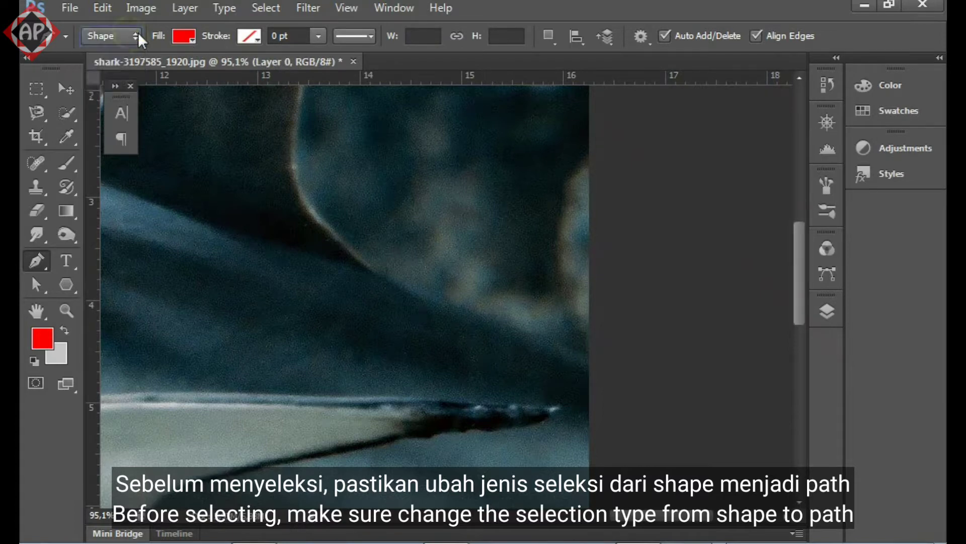
pyautogui.click(111, 44)
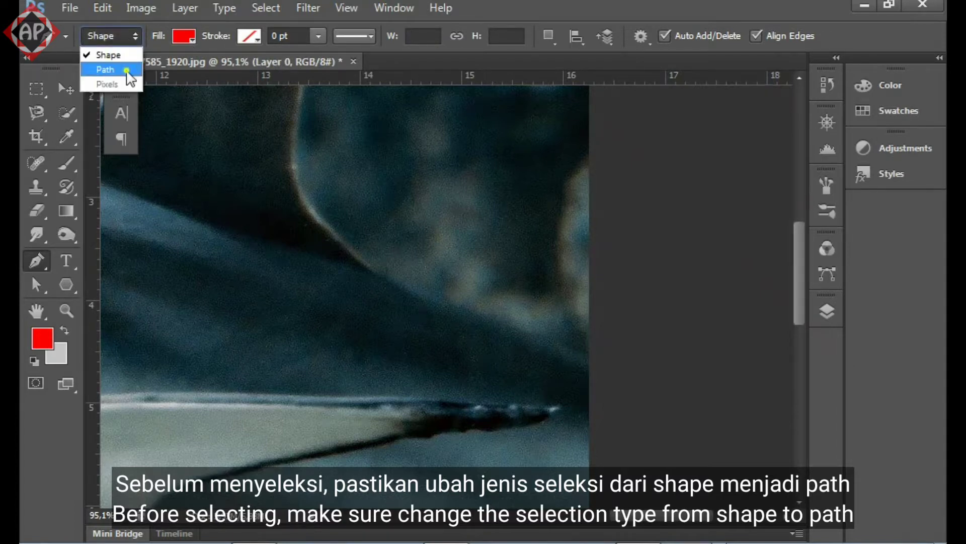
pyautogui.click(127, 71)
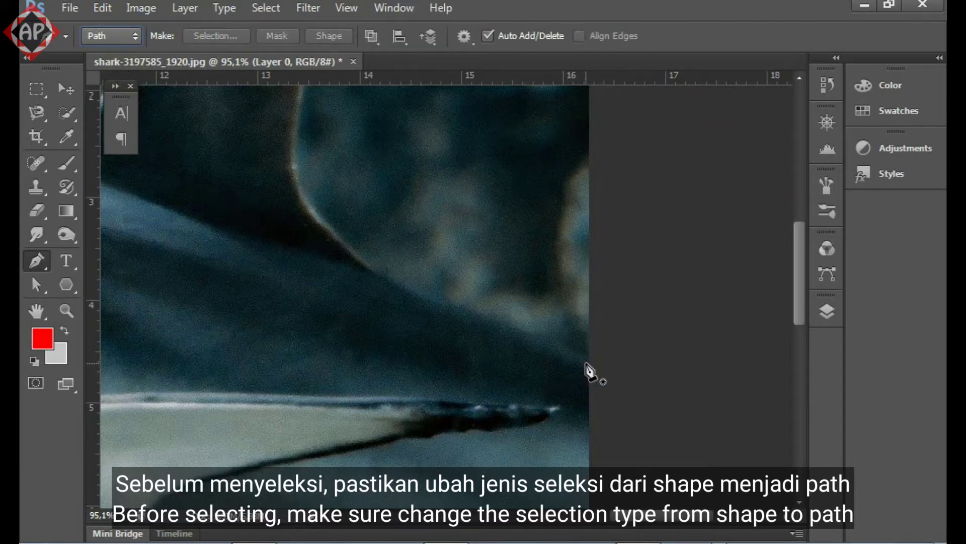
# - Start a path at the image's right edge and trace the shark's back up onto the dorsal fin's rear edge
pyautogui.click(590, 360)
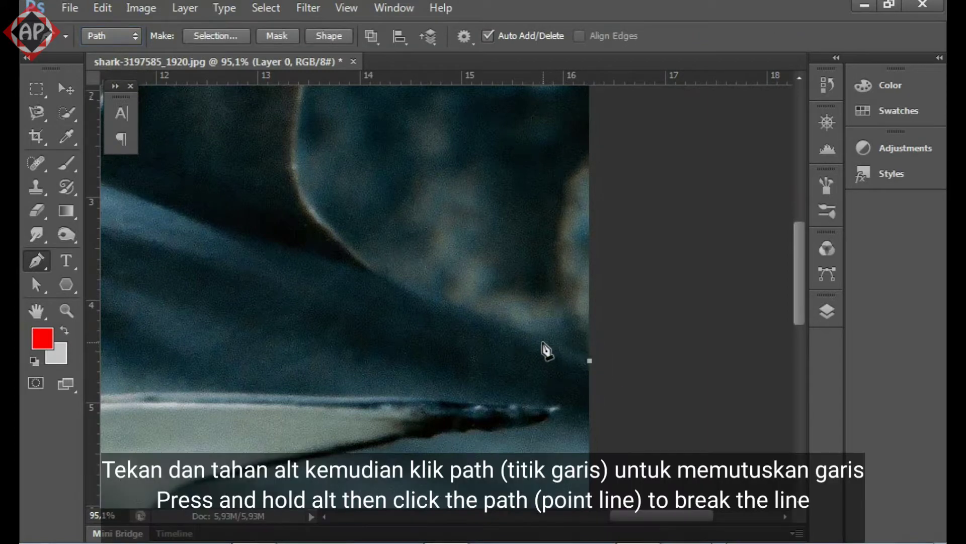
pyautogui.moveTo(404, 286); pyautogui.dragTo(452, 362)
pyautogui.moveTo(376, 298); pyautogui.dragTo(411, 337)
pyautogui.moveTo(383, 243); pyautogui.dragTo(412, 146)
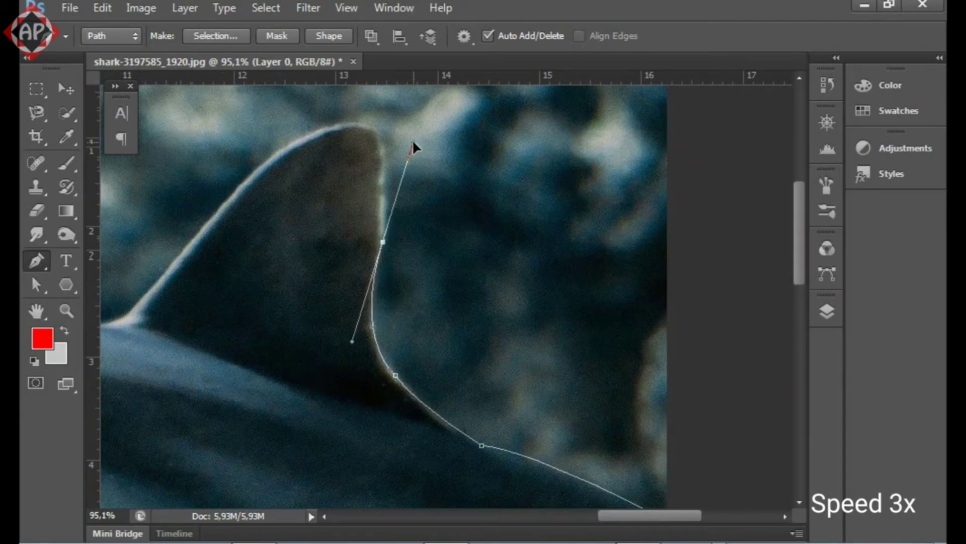
pyautogui.keyDown('alt'); pyautogui.click(384, 242); pyautogui.keyUp('alt')
# - Continue the path up the dorsal fin's rear edge and curve it over the fin's tip
pyautogui.moveTo(403, 190); pyautogui.dragTo(462, 268)
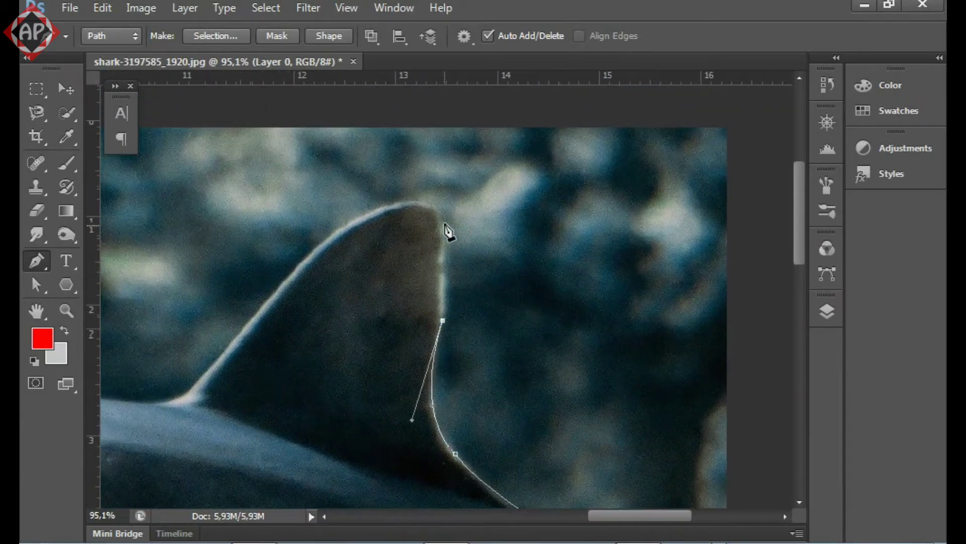
pyautogui.moveTo(441, 221); pyautogui.dragTo(442, 181)
pyautogui.keyDown('alt'); pyautogui.click(441, 220); pyautogui.keyUp('alt')
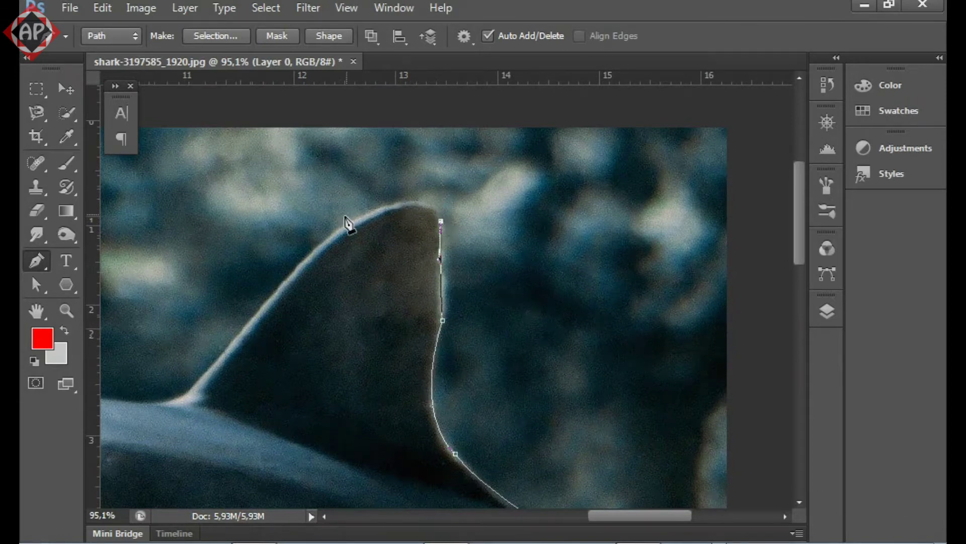
pyautogui.moveTo(339, 226); pyautogui.dragTo(236, 283)
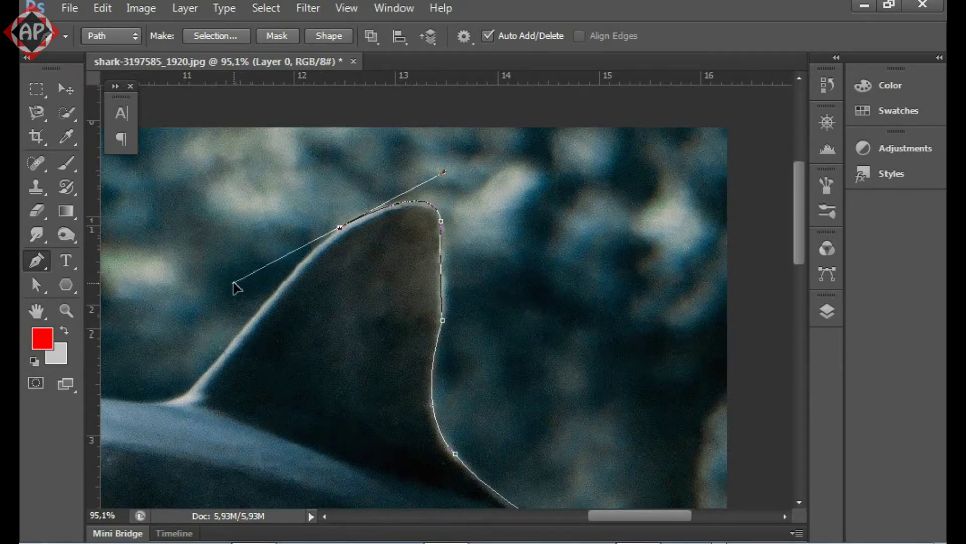
pyautogui.keyDown('alt'); pyautogui.click(339, 226); pyautogui.keyUp('alt')
# - Trace the dorsal fin's front edge down to its base, ending in a corner point
pyautogui.moveTo(355, 250); pyautogui.dragTo(507, 202)
pyautogui.click(339, 344)
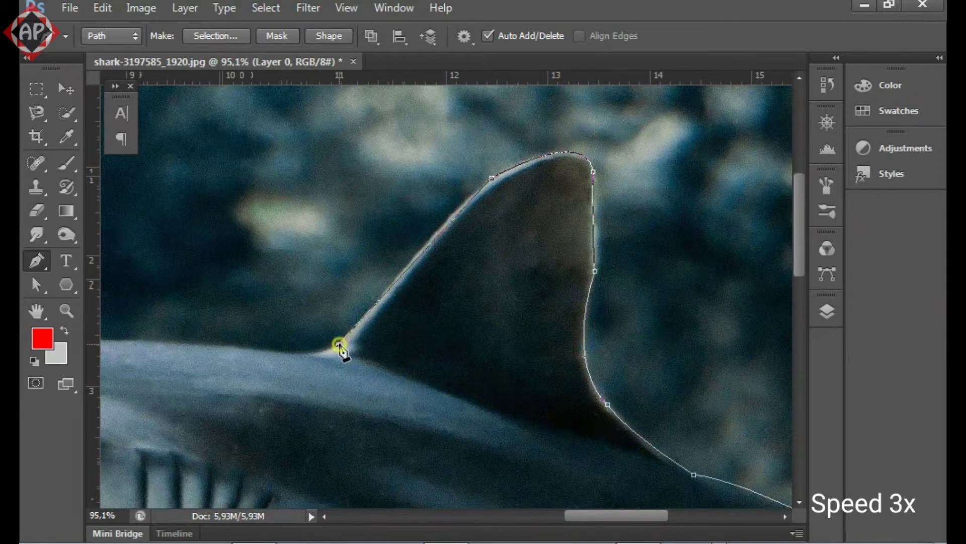
pyautogui.moveTo(340, 345); pyautogui.dragTo(269, 427)
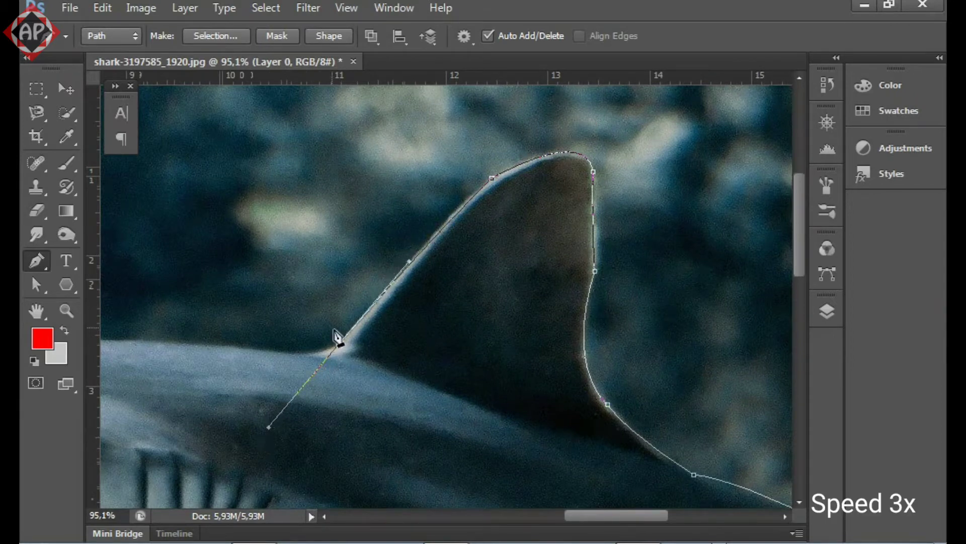
pyautogui.keyDown('alt'); pyautogui.click(339, 344); pyautogui.keyUp('alt')
# - Extend the path with curved segments along the shark's back from the dorsal fin's base to above the eye
pyautogui.moveTo(348, 390); pyautogui.dragTo(584, 447)
pyautogui.moveTo(398, 400); pyautogui.dragTo(215, 375)
pyautogui.keyDown('alt'); pyautogui.click(398, 399); pyautogui.keyUp('alt')
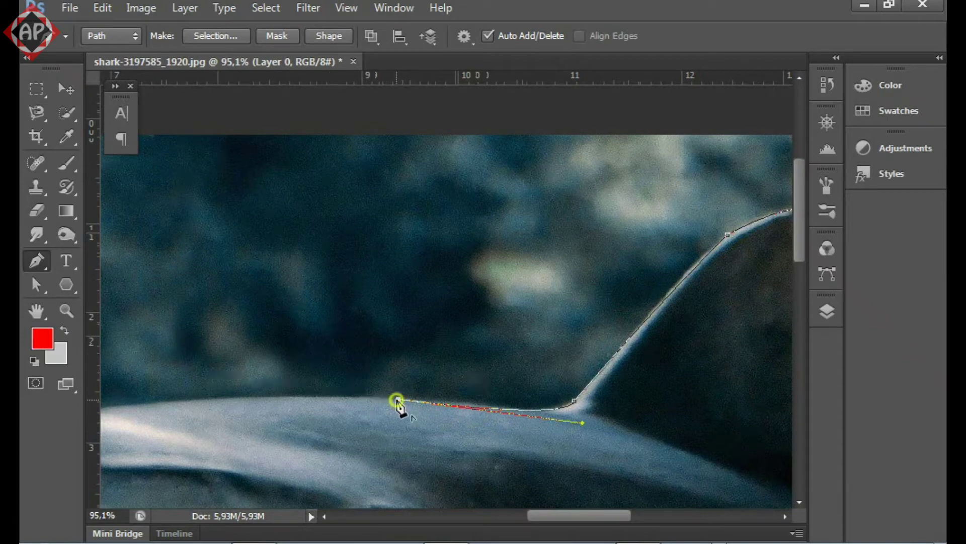
pyautogui.moveTo(373, 406); pyautogui.dragTo(671, 384)
pyautogui.moveTo(388, 386); pyautogui.dragTo(290, 402)
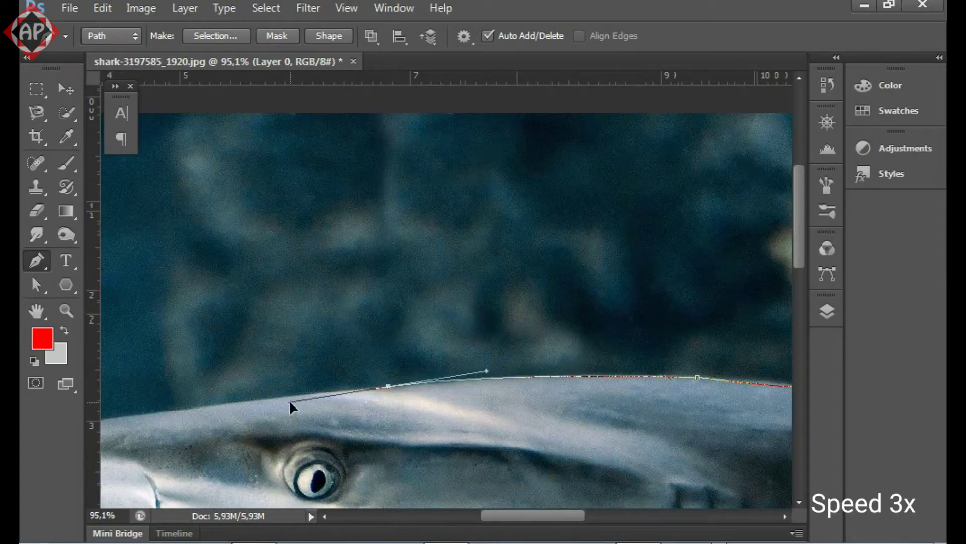
pyautogui.keyDown('alt'); pyautogui.click(390, 386); pyautogui.keyUp('alt')
# - Trace the top of the shark's head forward and around to the tip of the snout
pyautogui.moveTo(373, 403); pyautogui.dragTo(669, 342)
pyautogui.moveTo(424, 356); pyautogui.dragTo(390, 361)
pyautogui.keyDown('alt'); pyautogui.click(424, 356); pyautogui.keyUp('alt')
pyautogui.moveTo(279, 401); pyautogui.dragTo(324, 436)
pyautogui.keyDown('alt'); pyautogui.click(313, 408); pyautogui.keyUp('alt')
# - Trace the underside of the snout from its tip back toward the mouth
pyautogui.moveTo(329, 327); pyautogui.dragTo(245, 150)
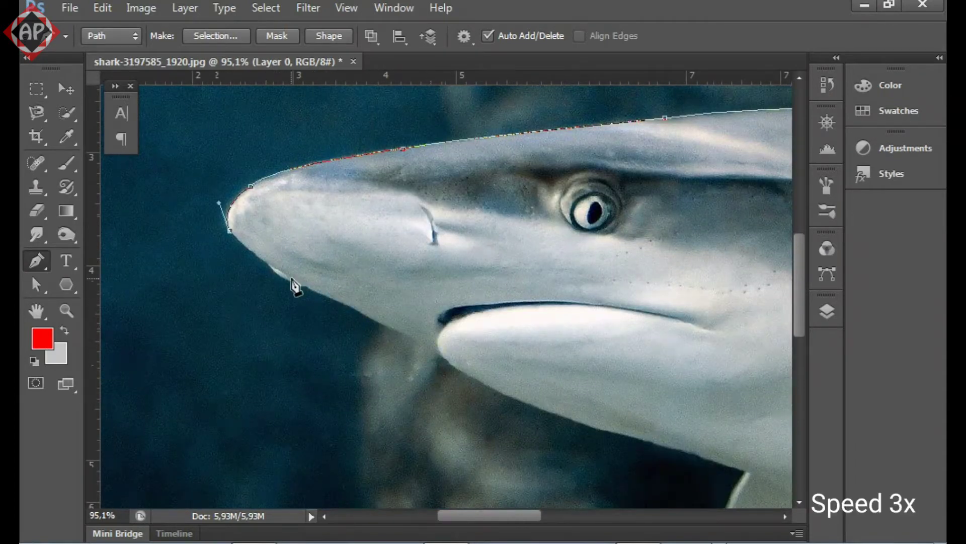
pyautogui.moveTo(290, 278)
pyautogui.mouseDown()
pyautogui.moveTo(314, 291)
pyautogui.moveTo(306, 289)
pyautogui.mouseUp()
pyautogui.hotkey('ctrl', 'z')
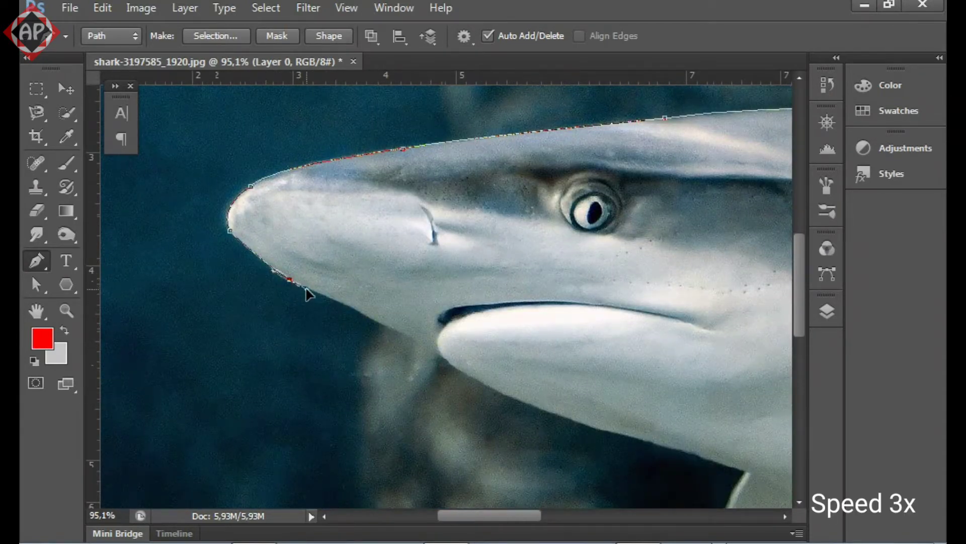
pyautogui.keyDown('alt'); pyautogui.click(290, 279); pyautogui.keyUp('alt')
pyautogui.moveTo(354, 312); pyautogui.dragTo(366, 320)
pyautogui.keyDown('alt'); pyautogui.click(355, 312); pyautogui.keyUp('alt')
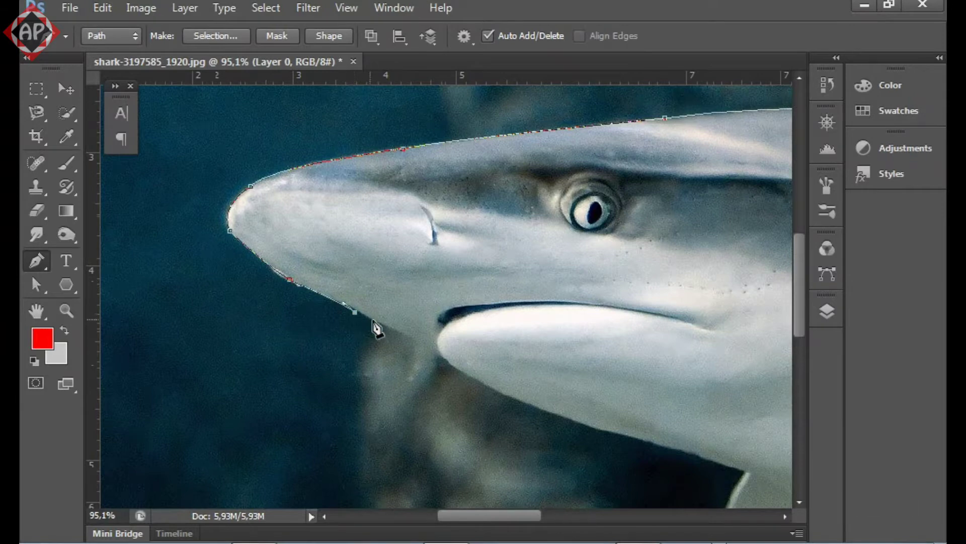
# - Continue the path past the mouth and along the lower jaw to the front base of the lower fin
pyautogui.moveTo(427, 351); pyautogui.dragTo(327, 258)
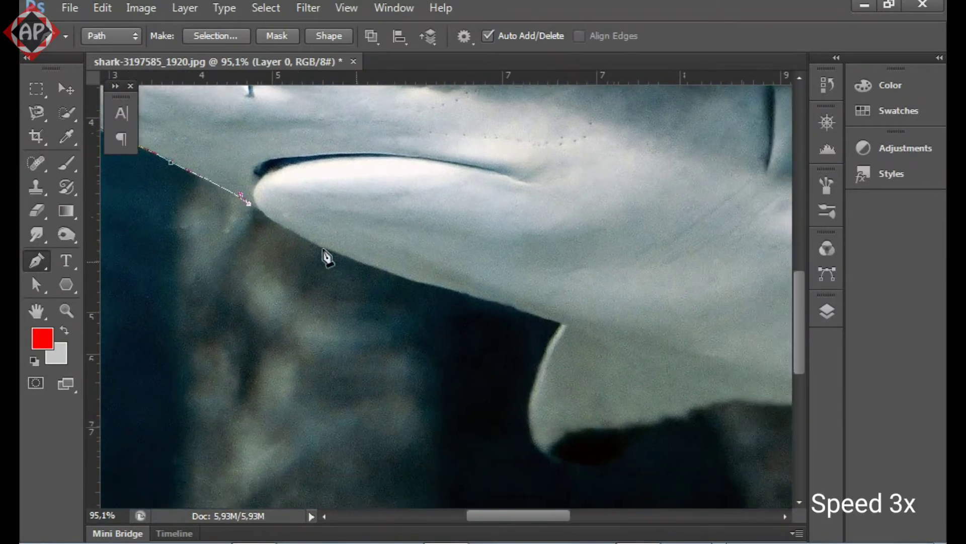
pyautogui.moveTo(476, 297); pyautogui.dragTo(436, 245)
pyautogui.keyDown('alt'); pyautogui.click(476, 297); pyautogui.keyUp('alt')
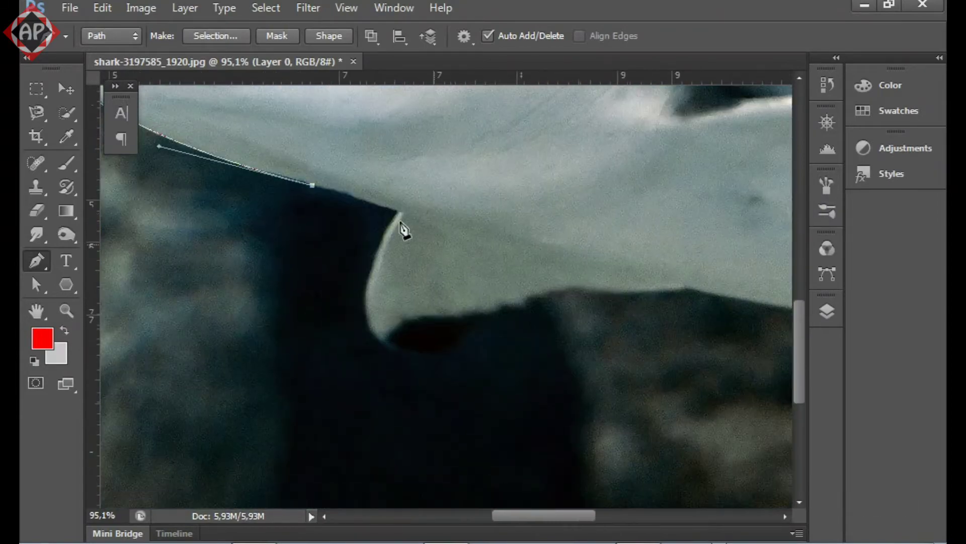
pyautogui.moveTo(400, 214); pyautogui.dragTo(403, 213)
pyautogui.keyDown('alt'); pyautogui.click(401, 215); pyautogui.keyUp('alt')
# - Outline the lower fin down its front edge, around its tip and back along its rear edge
pyautogui.moveTo(429, 312); pyautogui.dragTo(403, 210)
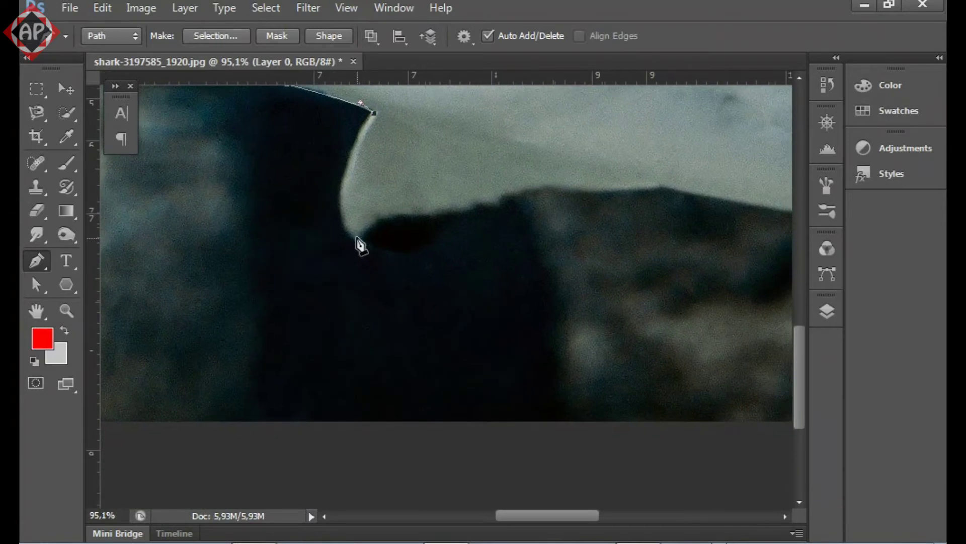
pyautogui.moveTo(352, 236); pyautogui.dragTo(387, 283)
pyautogui.keyDown('alt'); pyautogui.click(352, 236); pyautogui.keyUp('alt')
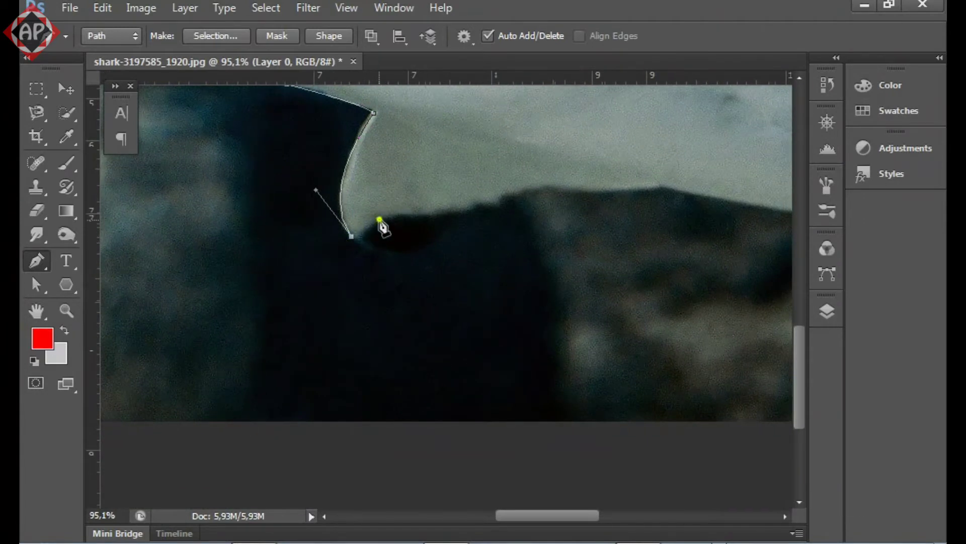
pyautogui.click(379, 220)
pyautogui.moveTo(488, 201); pyautogui.dragTo(514, 191)
pyautogui.keyDown('alt'); pyautogui.click(489, 201); pyautogui.keyUp('alt')
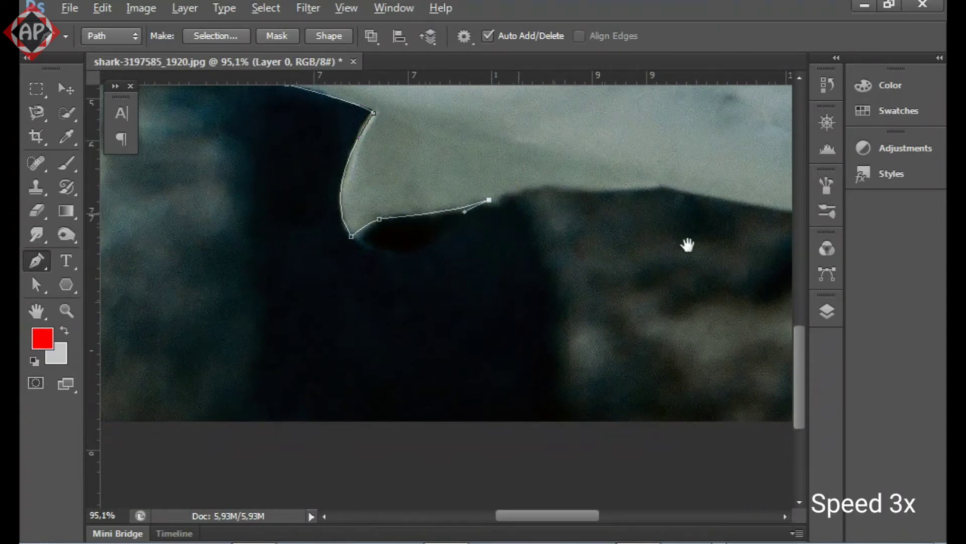
# - Trace the shark's belly with curved segments from behind the lower fin toward the tail
pyautogui.moveTo(687, 244); pyautogui.dragTo(424, 261)
pyautogui.moveTo(320, 208); pyautogui.dragTo(443, 199)
pyautogui.keyDown('alt'); pyautogui.click(320, 207); pyautogui.keyUp('alt')
pyautogui.keyDown('alt'); pyautogui.click(397, 206); pyautogui.keyUp('alt')
pyautogui.moveTo(755, 244); pyautogui.dragTo(738, 229)
pyautogui.keyDown('alt'); pyautogui.click(535, 245); pyautogui.keyUp('alt')
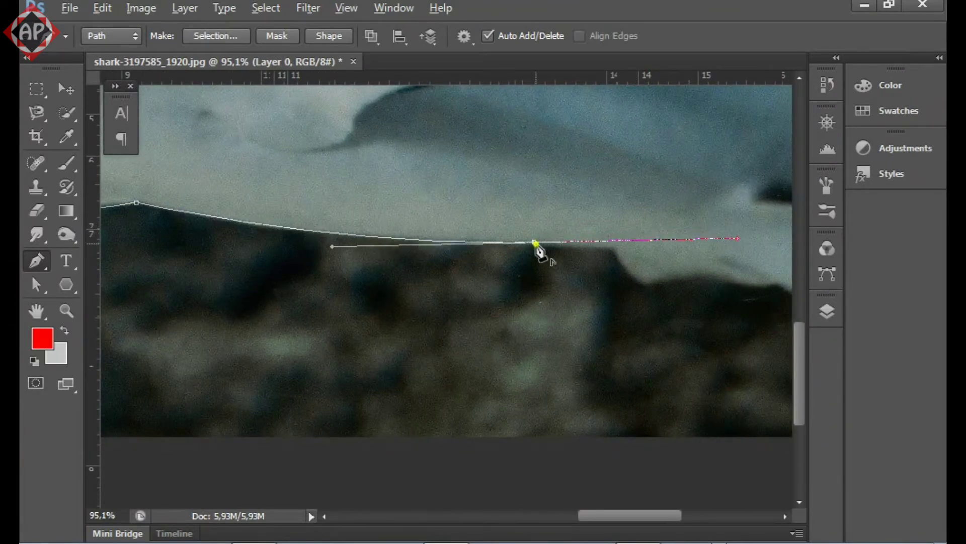
# - Trace the remaining underside, including the small rear fin, to just past the image's right edge
pyautogui.moveTo(638, 265); pyautogui.dragTo(422, 252)
pyautogui.click(401, 236)
pyautogui.click(423, 270)
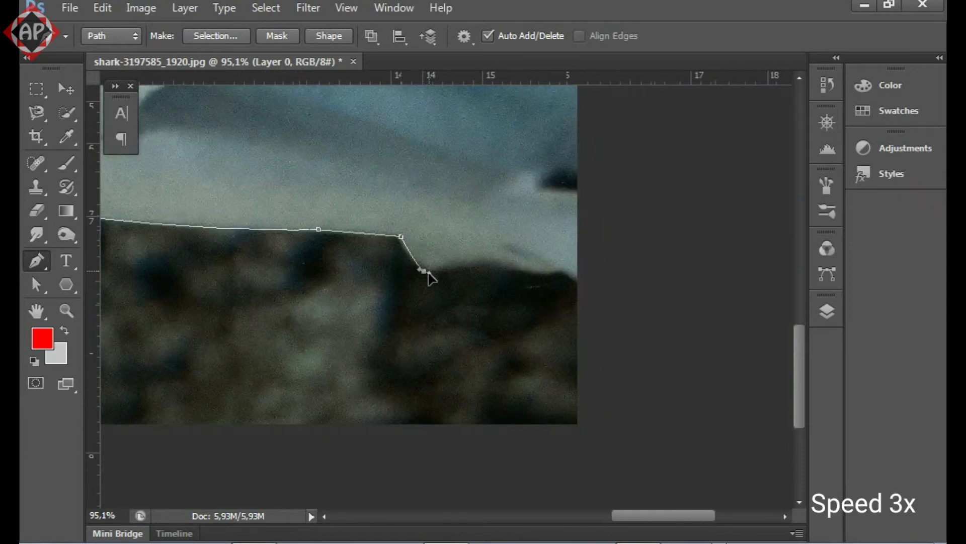
pyautogui.click(487, 261)
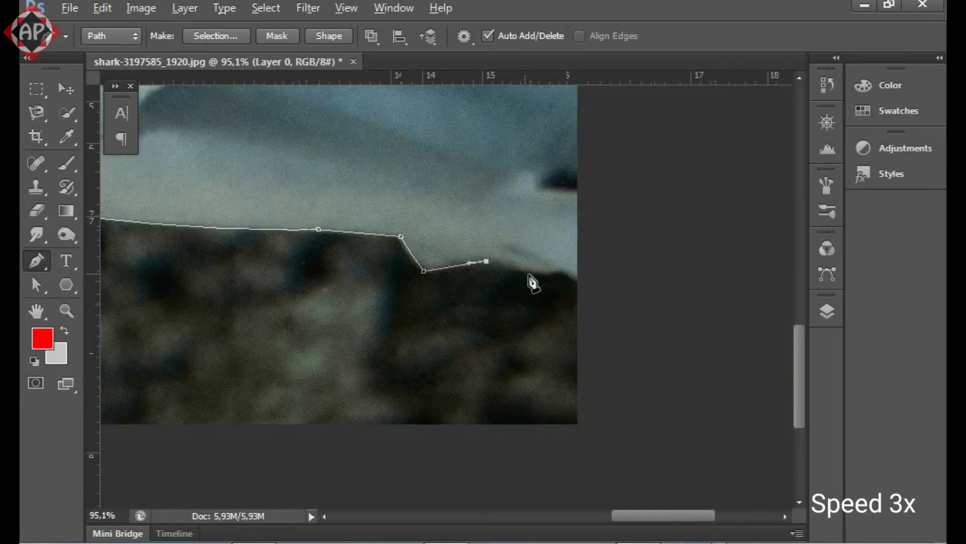
pyautogui.click(558, 272)
pyautogui.click(580, 286)
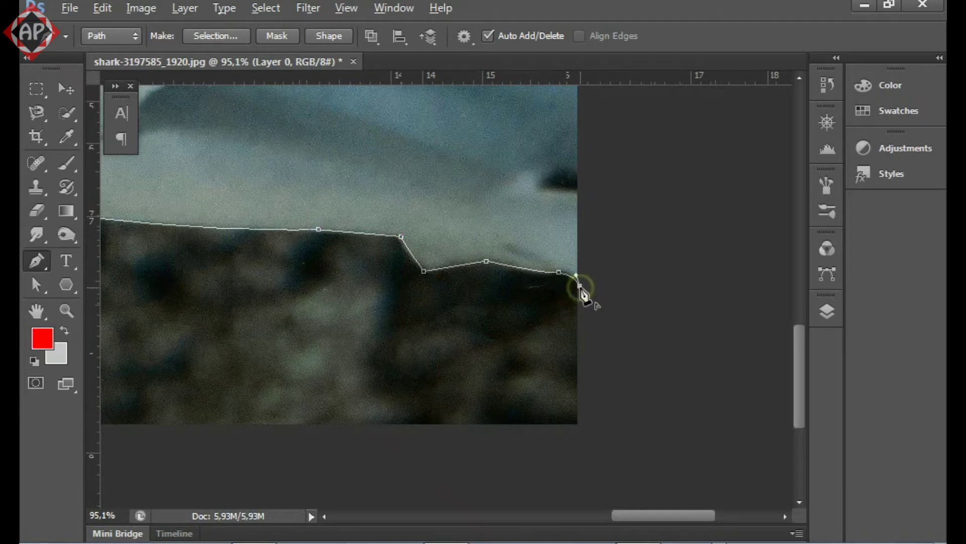
# - Route the path outside the canvas beside the tail and close it at its starting point
pyautogui.click(633, 280)
pyautogui.click(653, 175)
pyautogui.scroll(-2, 654, 177)
pyautogui.moveTo(657, 160); pyautogui.dragTo(555, 267)
pyautogui.scroll(-1, 555, 269)
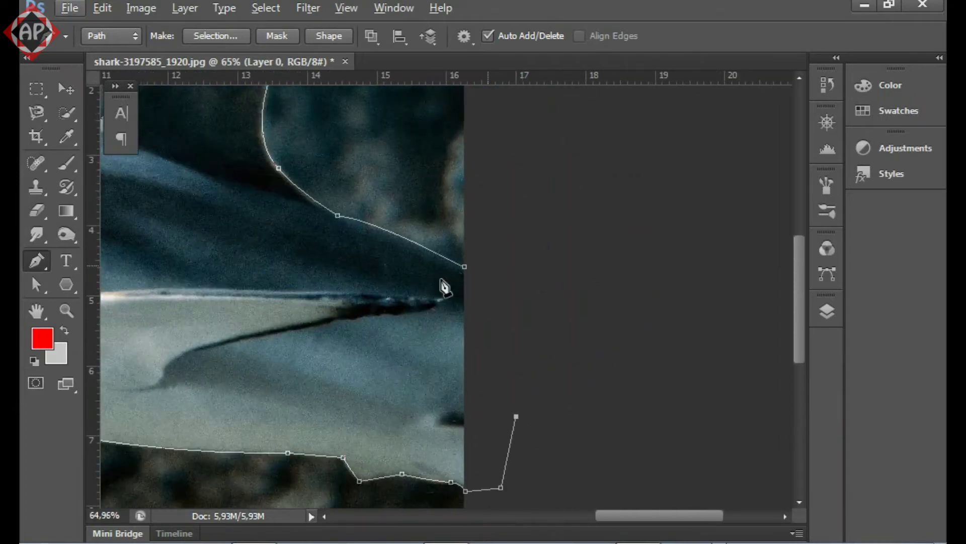
pyautogui.click(463, 265)
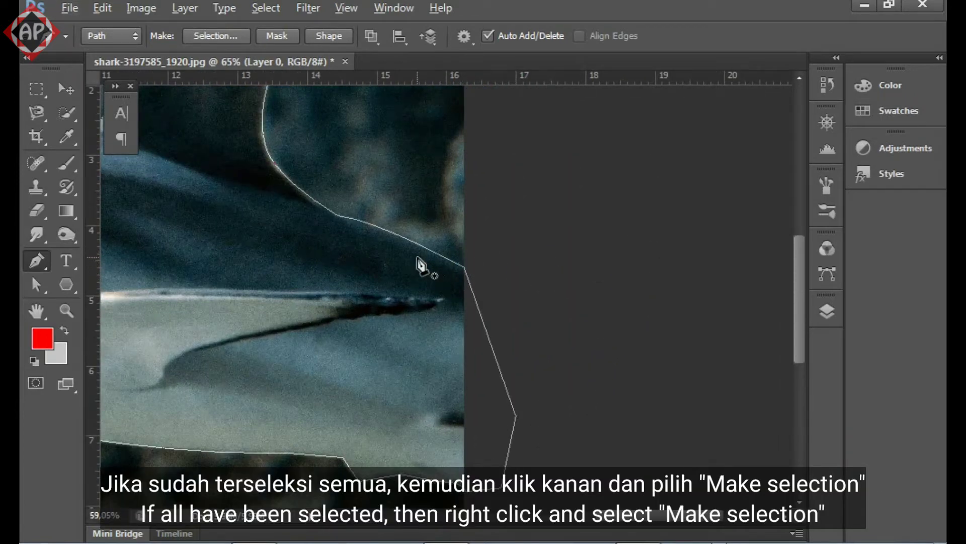
# - Convert the closed shark path into a new anti-aliased selection with a feather radius of 0 pixels
pyautogui.scroll(-4, 421, 265)
pyautogui.moveTo(416, 268); pyautogui.dragTo(673, 277)
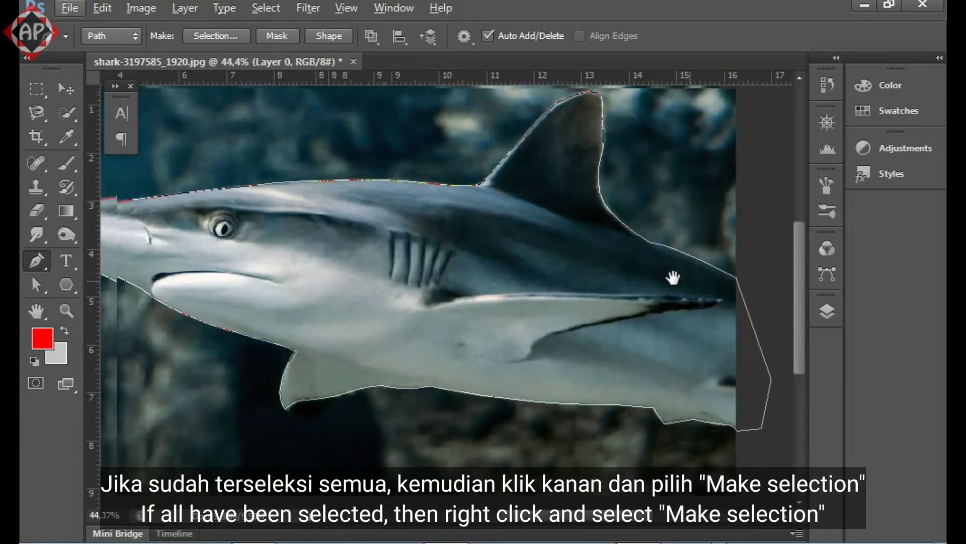
pyautogui.scroll(-1, 568, 247)
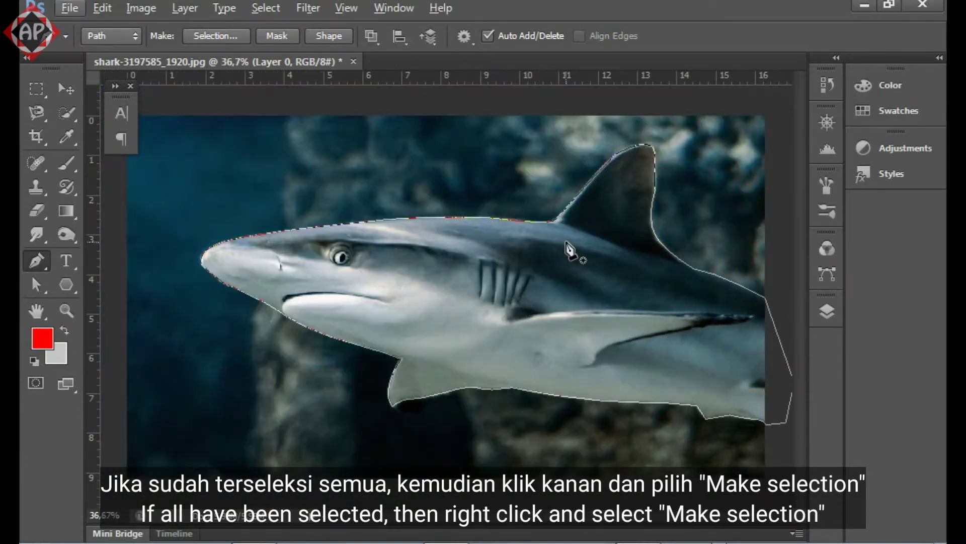
pyautogui.scroll(-1, 567, 241)
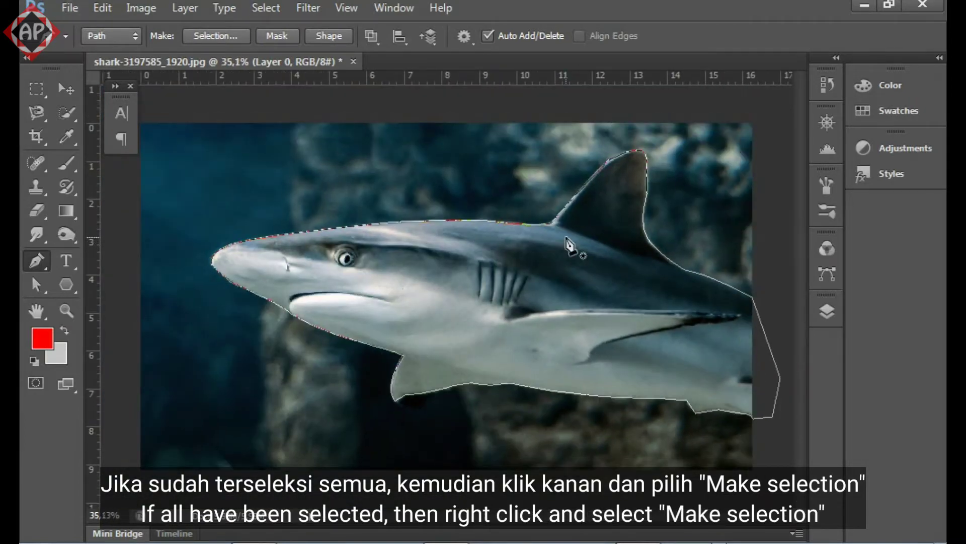
pyautogui.rightClick(567, 240)
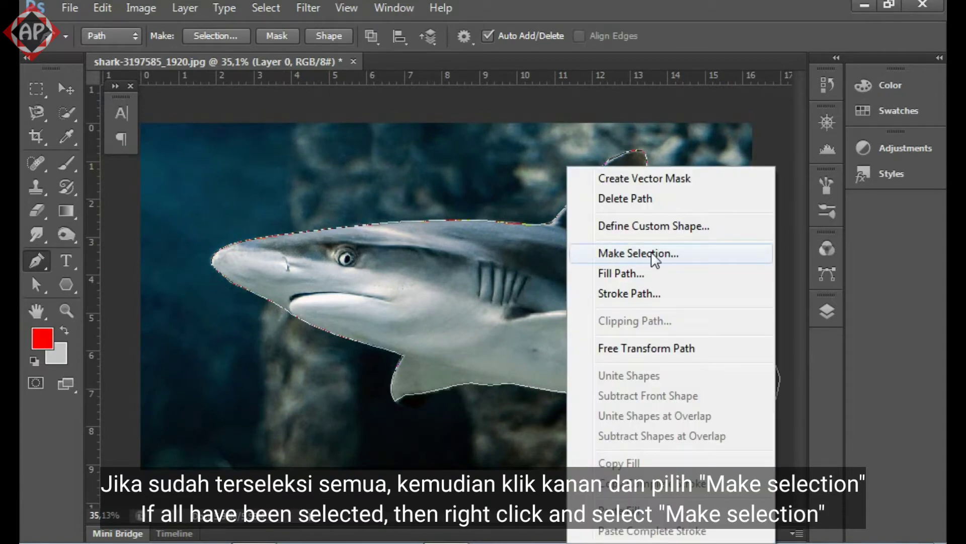
pyautogui.click(677, 256)
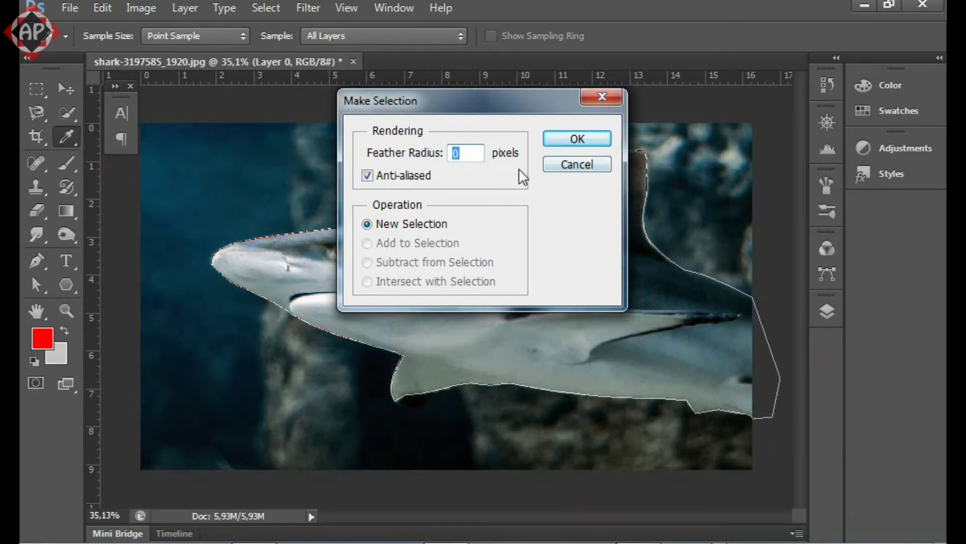
pyautogui.click(577, 139)
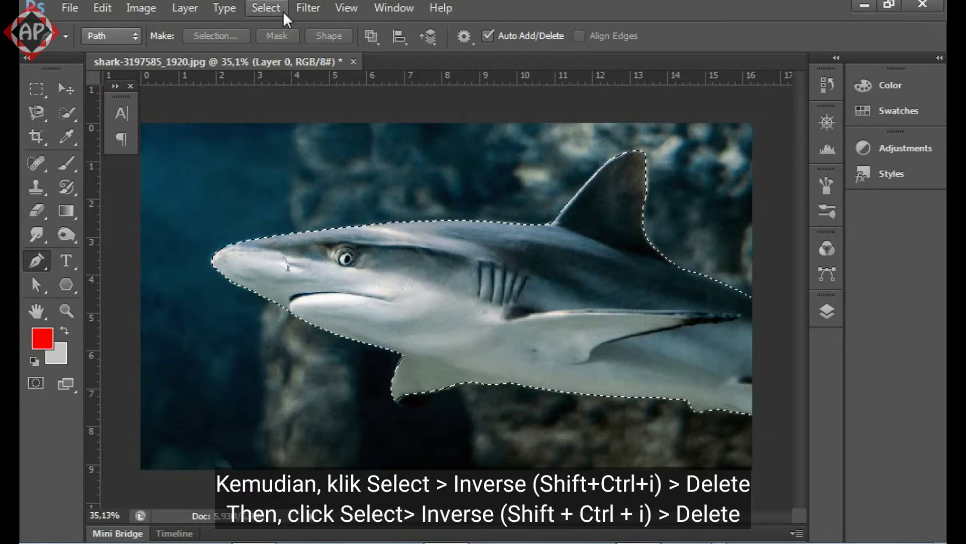
# - Invert the shark selection, delete the background around the shark, and deselect
pyautogui.click(265, 9)
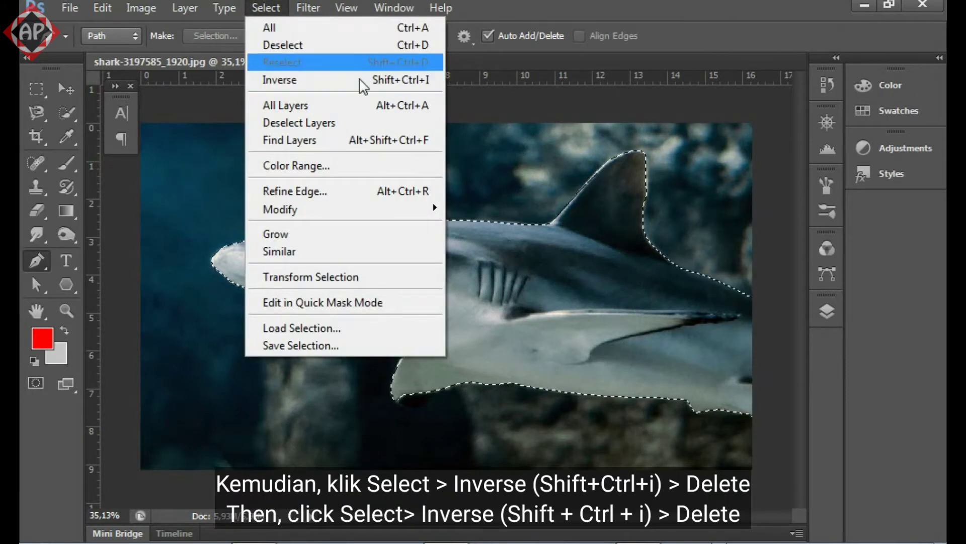
pyautogui.click(332, 81)
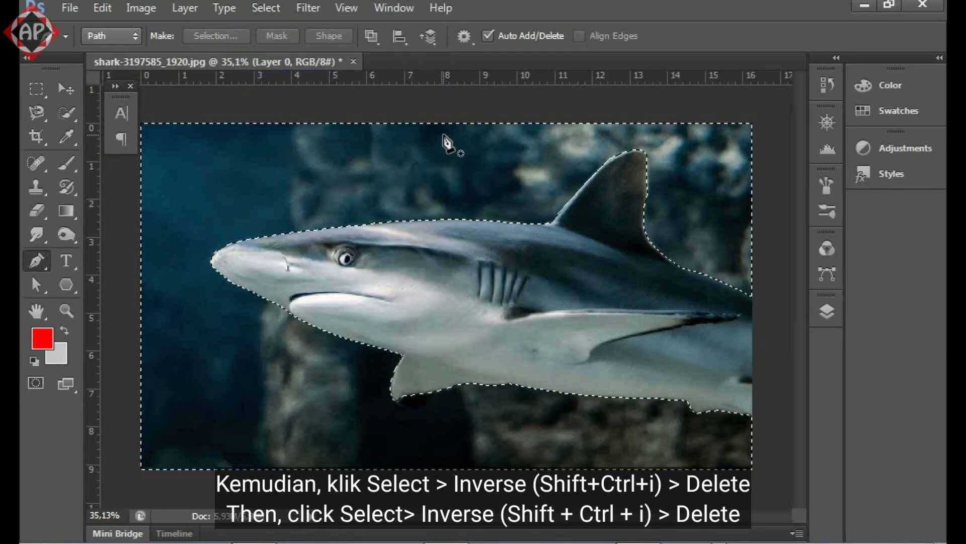
pyautogui.press('Delete')
pyautogui.hotkey('ctrl', 'd')
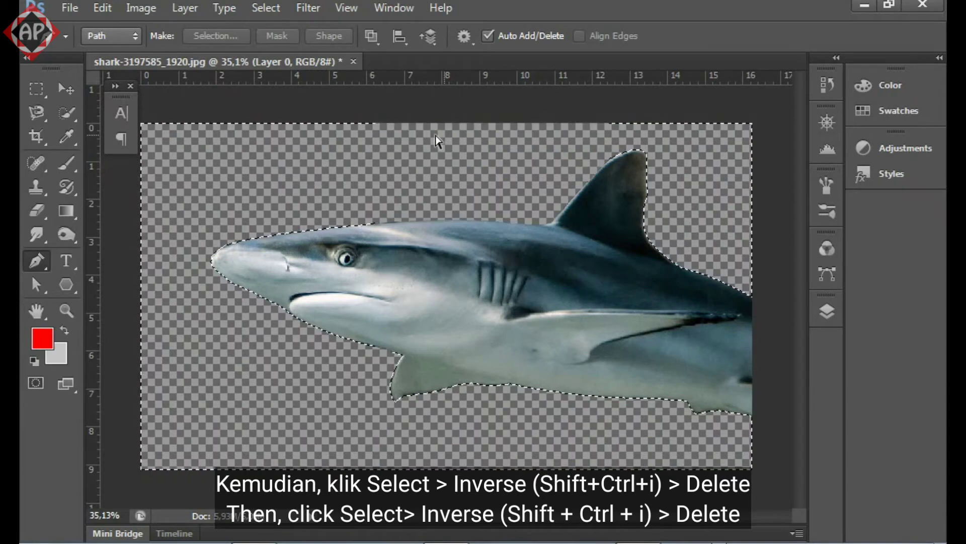
pyautogui.click(66, 89)
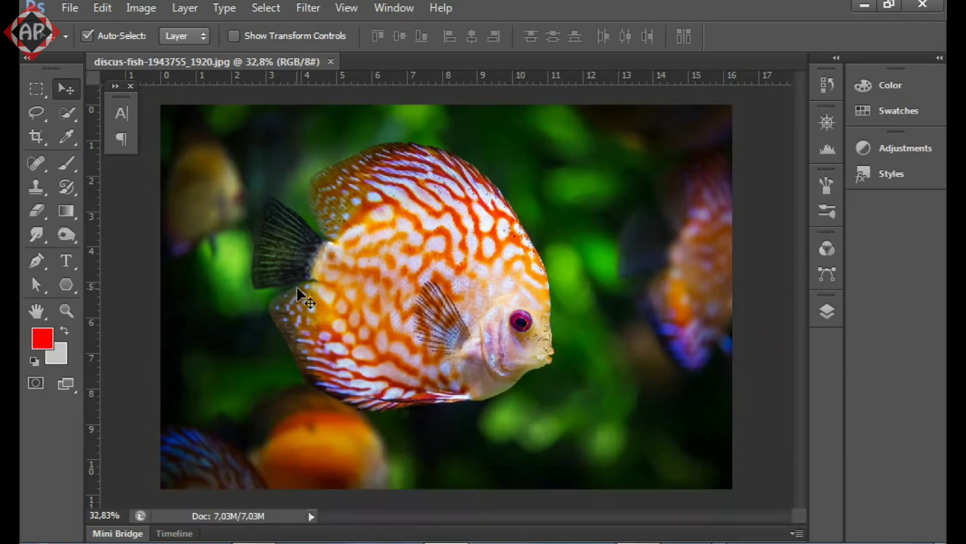
# - Unlock the discus fish image's Background layer by converting it to a regular layer named Layer 0
pyautogui.click(827, 312)
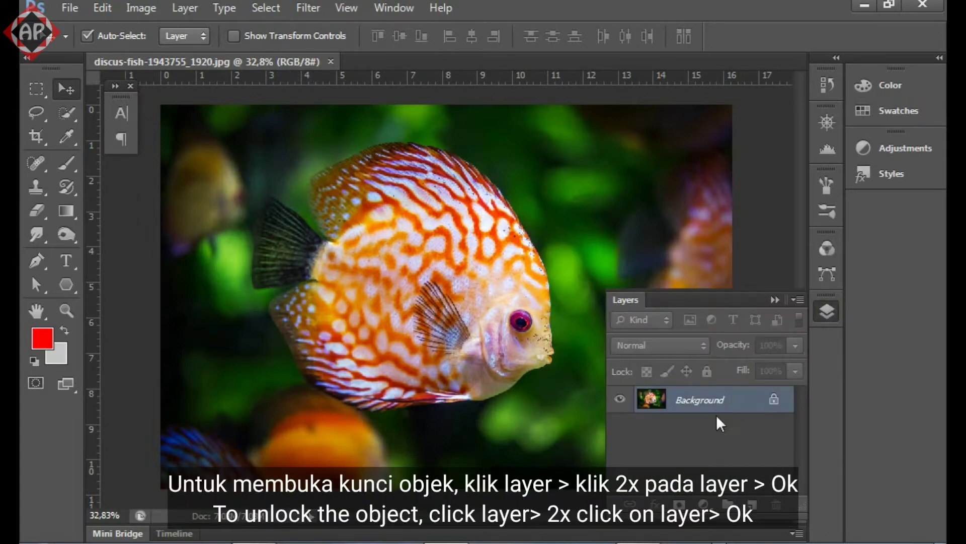
pyautogui.doubleClick(746, 403)
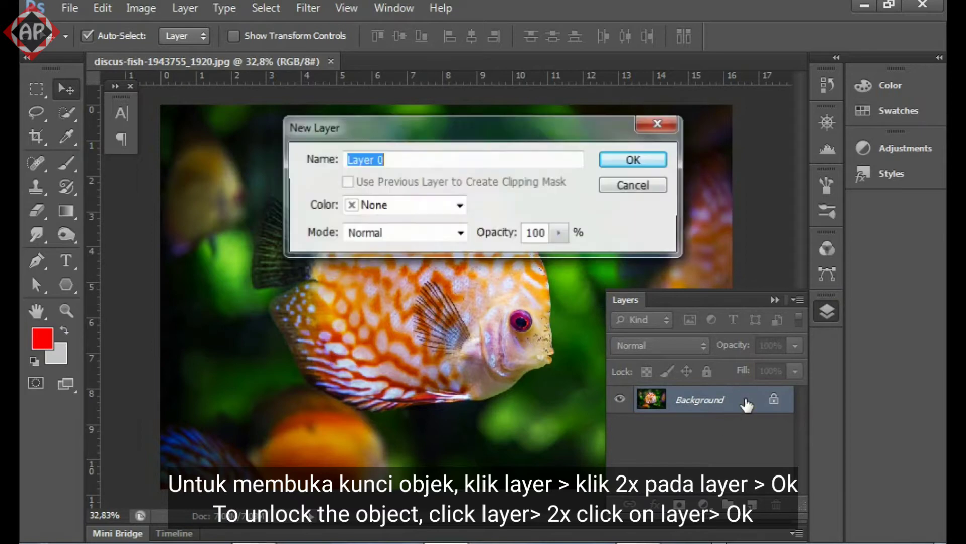
pyautogui.click(653, 166)
pyautogui.click(774, 300)
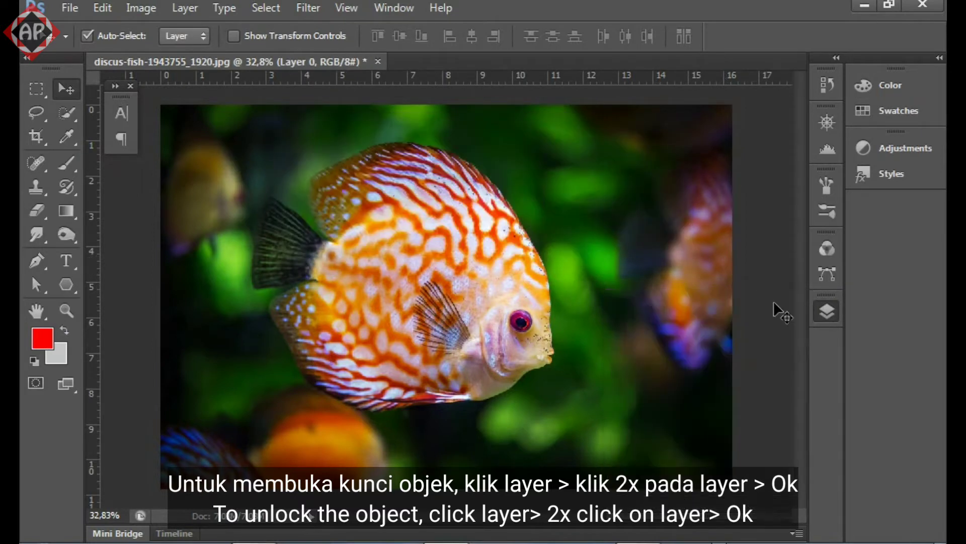
# - Start a Magnetic Lasso outline beneath the discus fish's chin and trace it around the mouth and up the face
pyautogui.rightClick(41, 116)
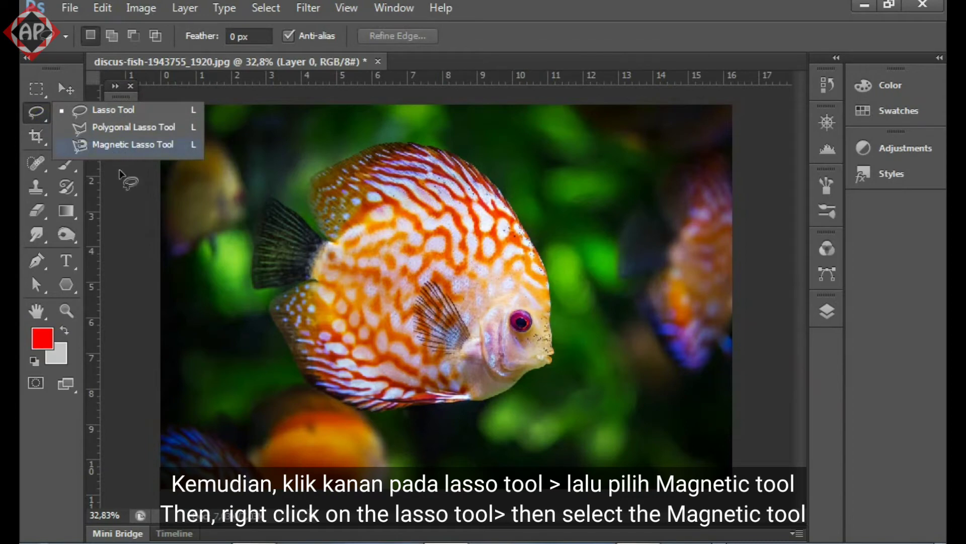
pyautogui.click(152, 147)
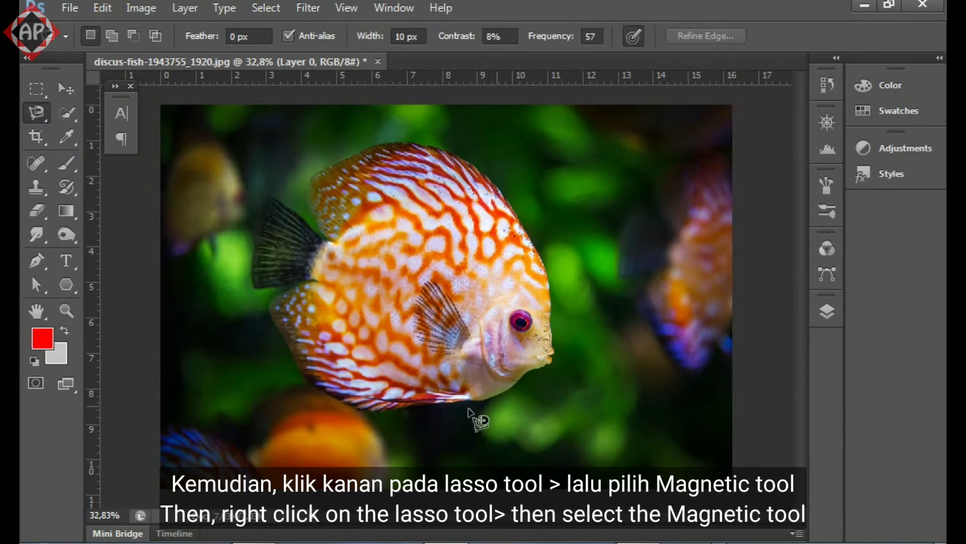
pyautogui.scroll(7, 478, 408)
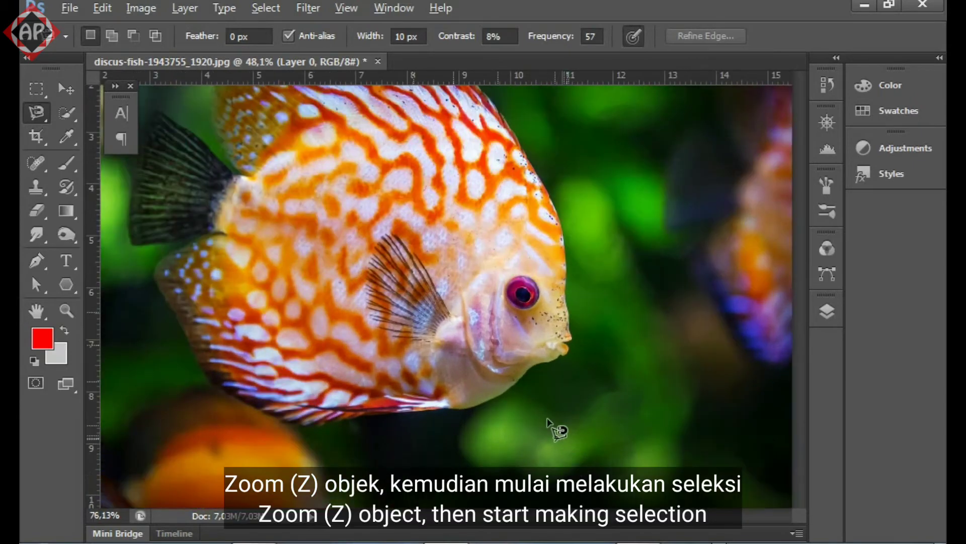
pyautogui.scroll(2, 548, 419)
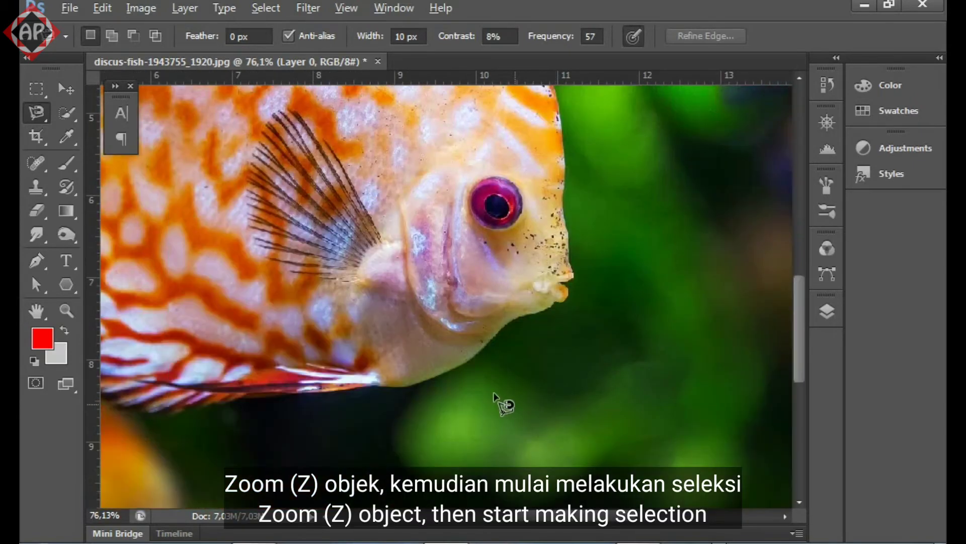
pyautogui.click(427, 384)
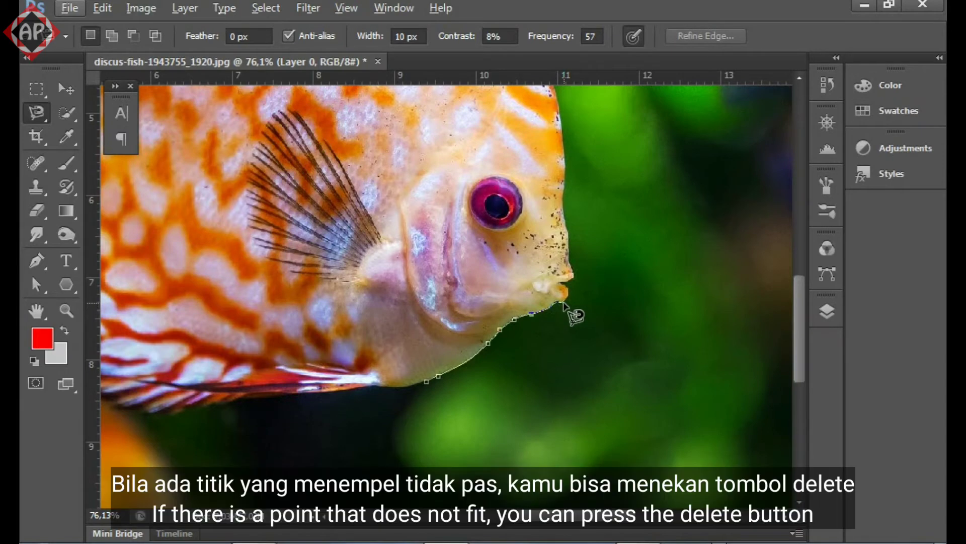
pyautogui.moveTo(568, 302); pyautogui.dragTo(413, 413)
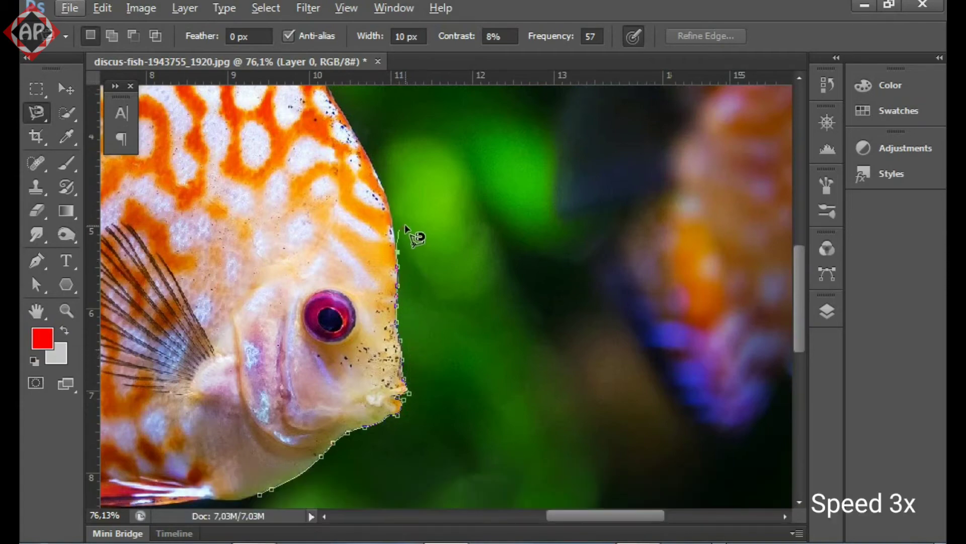
# - Trace the fish's forehead and upper fin back to the tail base, removing misplaced anchor points
pyautogui.moveTo(394, 195)
pyautogui.mouseDown()
pyautogui.moveTo(496, 386)
pyautogui.moveTo(582, 428)
pyautogui.moveTo(524, 324)
pyautogui.mouseUp()
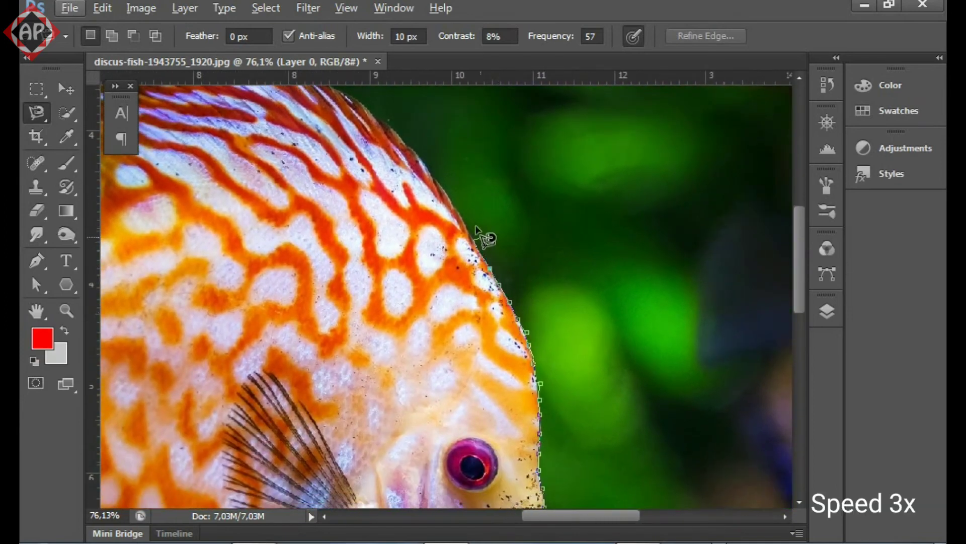
pyautogui.moveTo(393, 110)
pyautogui.mouseDown()
pyautogui.moveTo(604, 261)
pyautogui.moveTo(649, 322)
pyautogui.moveTo(556, 271)
pyautogui.moveTo(572, 291)
pyautogui.moveTo(577, 274)
pyautogui.moveTo(610, 261)
pyautogui.moveTo(602, 297)
pyautogui.moveTo(560, 283)
pyautogui.moveTo(577, 290)
pyautogui.moveTo(577, 280)
pyautogui.moveTo(502, 272)
pyautogui.moveTo(561, 268)
pyautogui.moveTo(530, 271)
pyautogui.mouseUp()
pyautogui.press('Delete')
pyautogui.press('Delete')
pyautogui.click(603, 298)
pyautogui.moveTo(472, 257)
pyautogui.mouseDown()
pyautogui.moveTo(373, 267)
pyautogui.moveTo(283, 314)
pyautogui.moveTo(242, 346)
pyautogui.moveTo(237, 378)
pyautogui.mouseUp()
pyautogui.moveTo(257, 433)
pyautogui.mouseDown()
pyautogui.moveTo(260, 459)
pyautogui.moveTo(293, 491)
pyautogui.mouseUp()
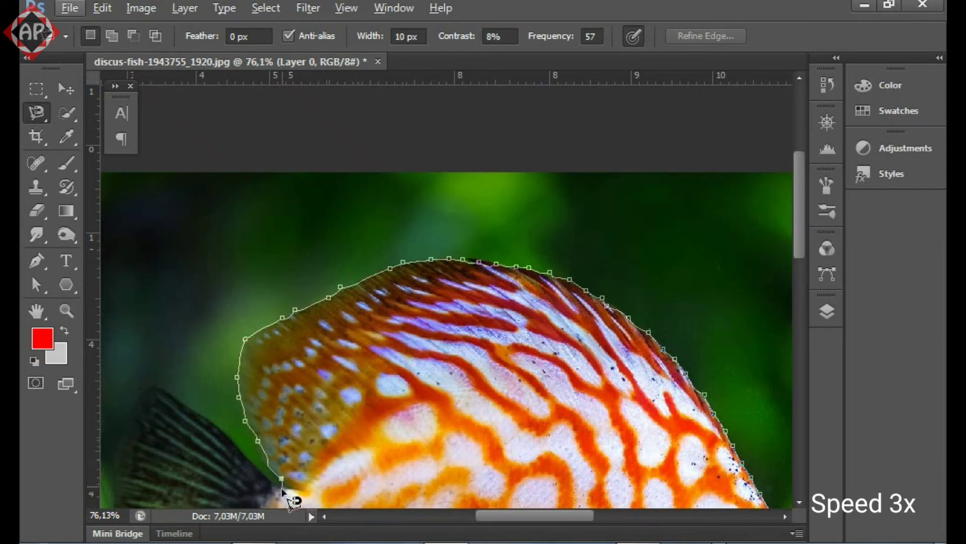
# - Continue the outline around the tail fin and along the lower fin, anchoring it at the fin's lowest tip
pyautogui.moveTo(249, 459)
pyautogui.mouseDown()
pyautogui.moveTo(201, 417)
pyautogui.moveTo(475, 348)
pyautogui.moveTo(551, 260)
pyautogui.moveTo(492, 244)
pyautogui.mouseUp()
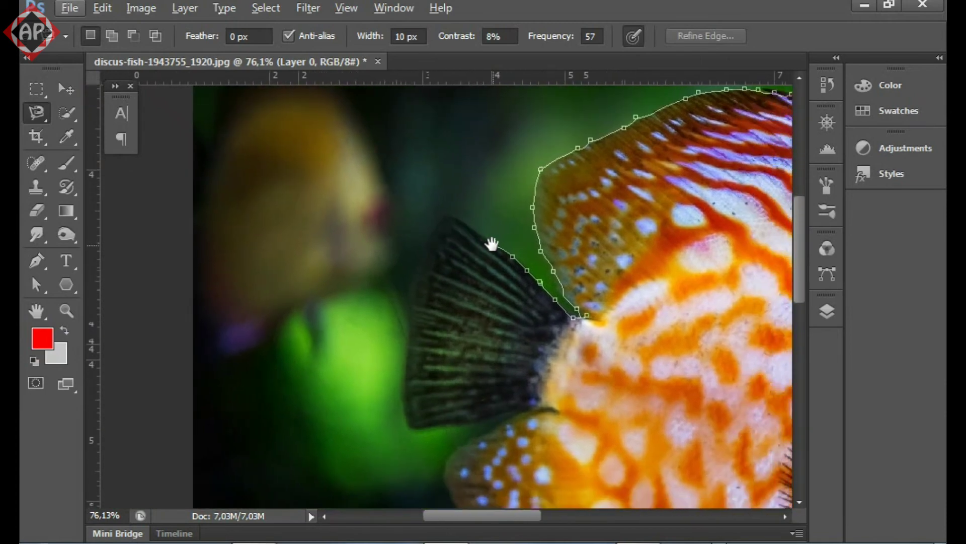
pyautogui.moveTo(452, 217)
pyautogui.mouseDown()
pyautogui.moveTo(435, 228)
pyautogui.moveTo(409, 330)
pyautogui.moveTo(405, 421)
pyautogui.moveTo(468, 427)
pyautogui.moveTo(548, 409)
pyautogui.moveTo(529, 433)
pyautogui.moveTo(509, 426)
pyautogui.moveTo(446, 478)
pyautogui.moveTo(264, 233)
pyautogui.moveTo(287, 296)
pyautogui.moveTo(348, 400)
pyautogui.moveTo(414, 458)
pyautogui.moveTo(459, 469)
pyautogui.moveTo(448, 475)
pyautogui.moveTo(492, 473)
pyautogui.moveTo(259, 350)
pyautogui.mouseUp()
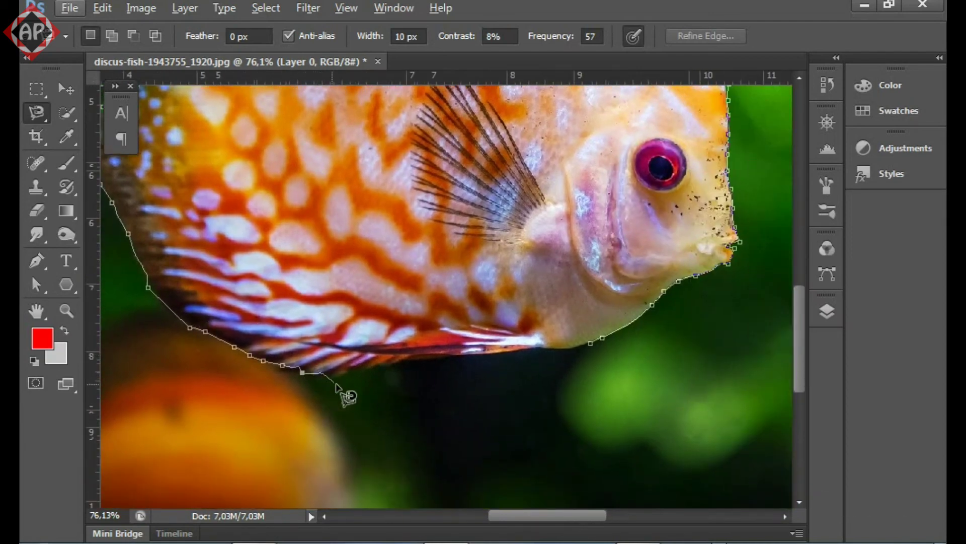
pyautogui.click(328, 381)
# - Trace the lower fin's bottom edge forward, remove a misplaced anchor point, and close the outline beneath the chin
pyautogui.moveTo(332, 385); pyautogui.dragTo(460, 365)
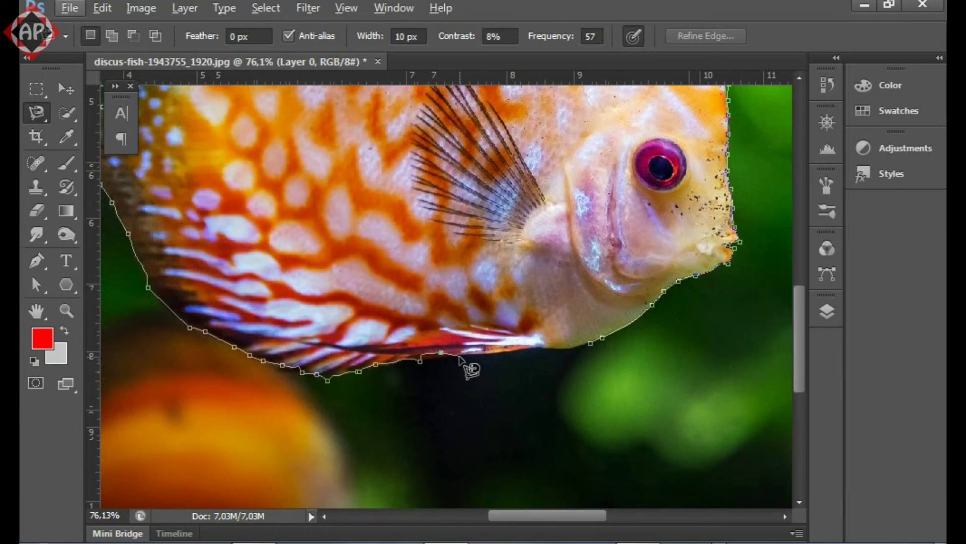
pyautogui.press('BackSpace')
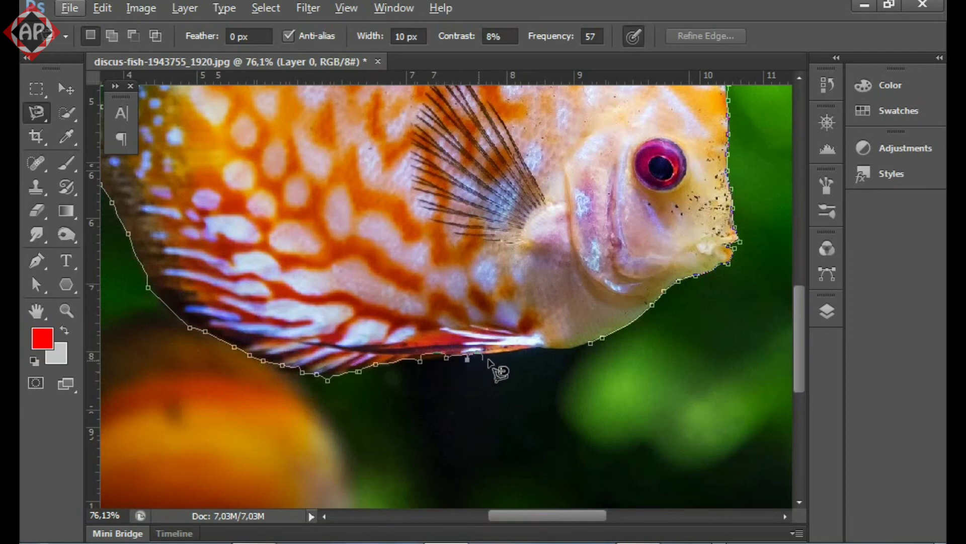
pyautogui.doubleClick(600, 351)
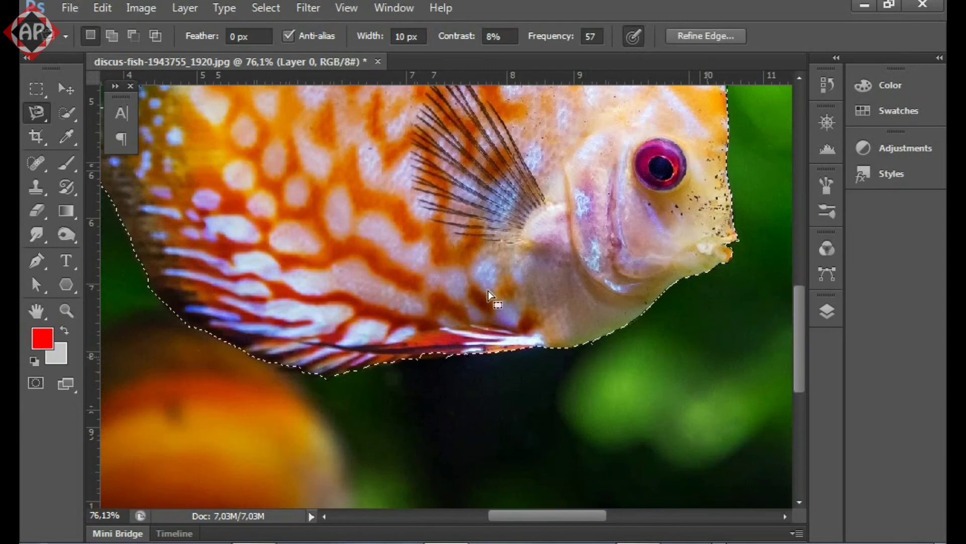
# - Invert the discus fish selection, delete the background around the fish, and deselect
pyautogui.click(71, 90)
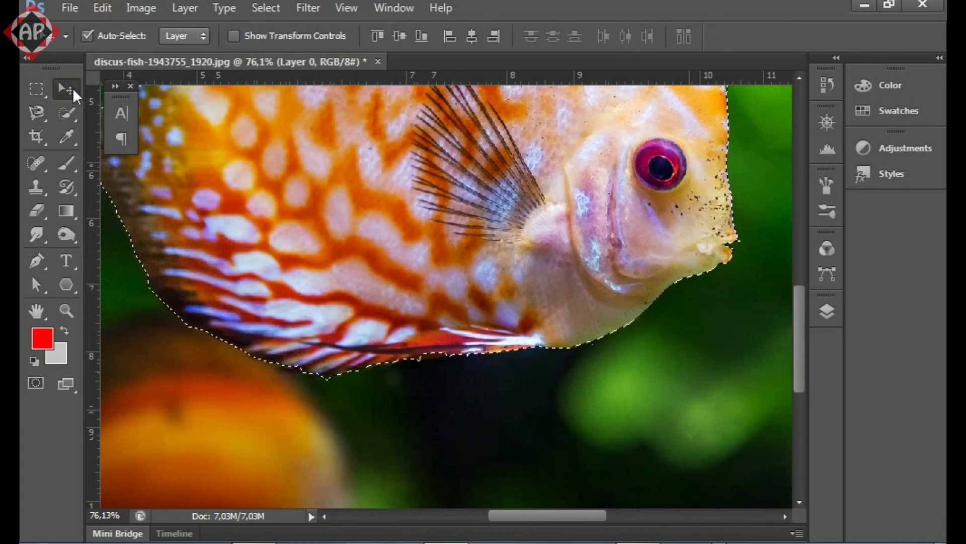
pyautogui.hotkey('ctrl', '0')
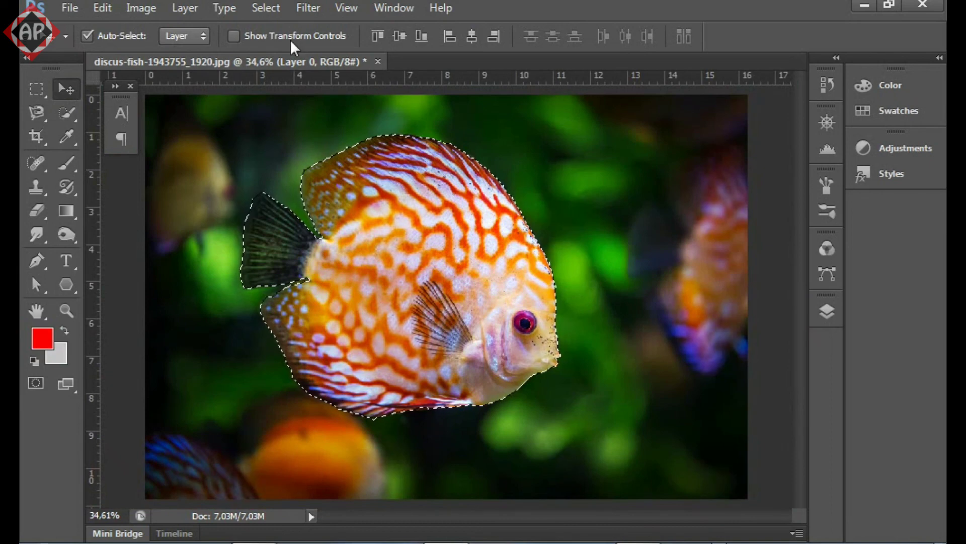
pyautogui.click(270, 8)
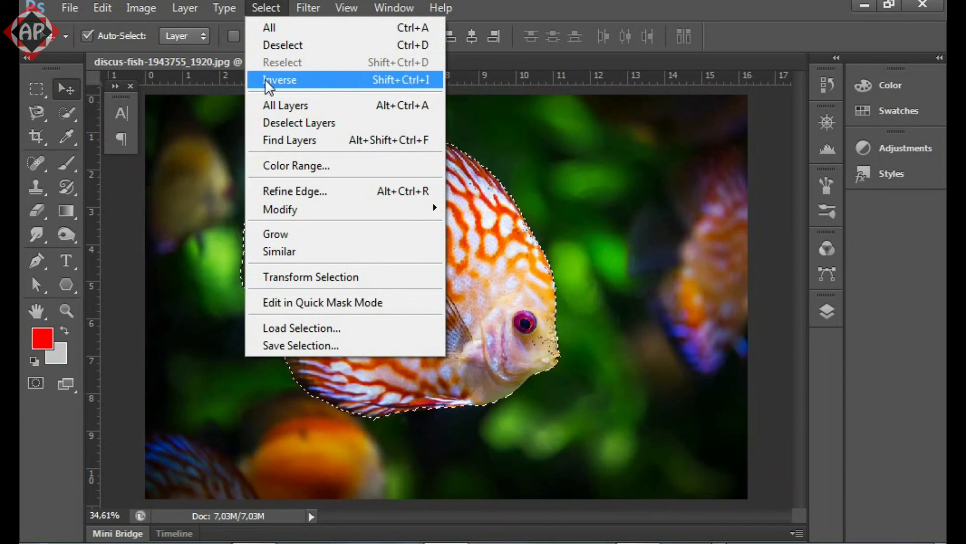
pyautogui.click(395, 83)
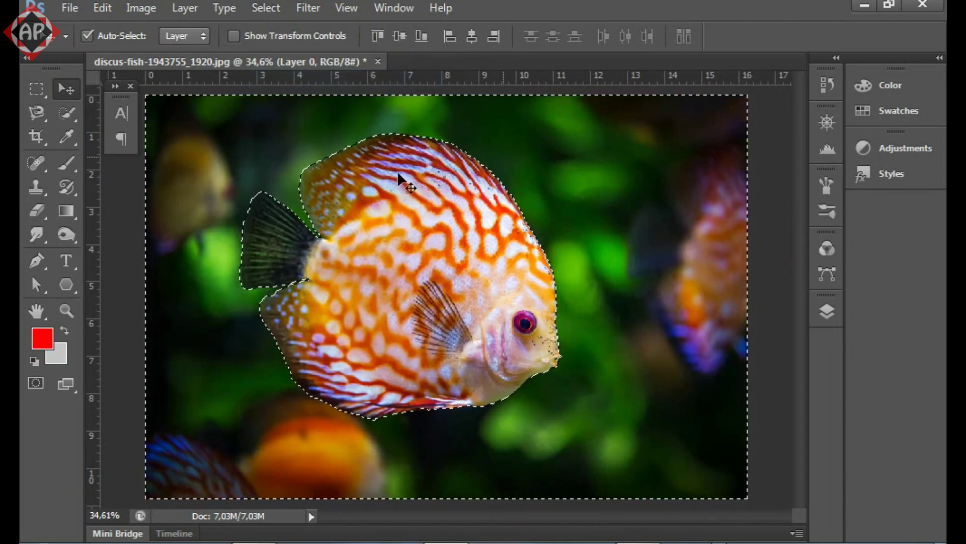
pyautogui.press('Delete')
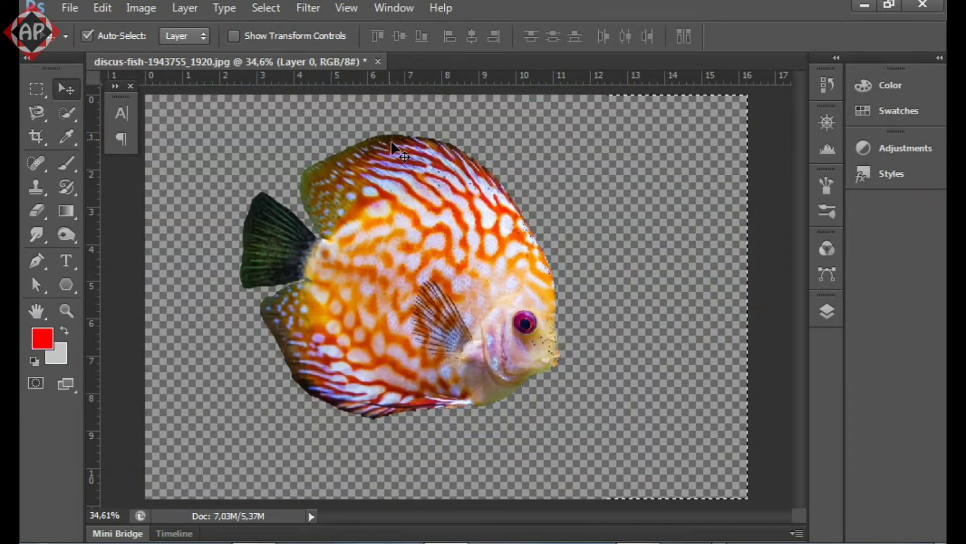
pyautogui.hotkey('ctrl', 'd')
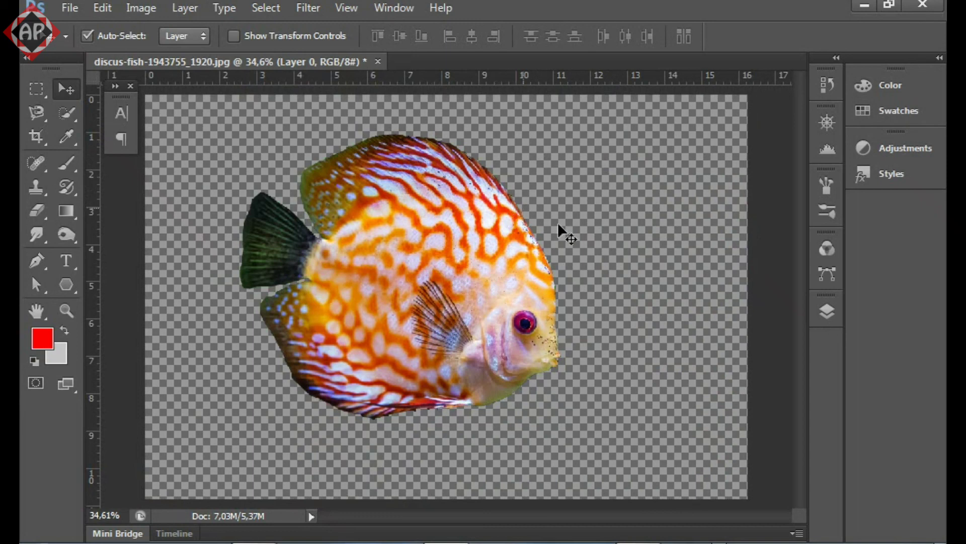